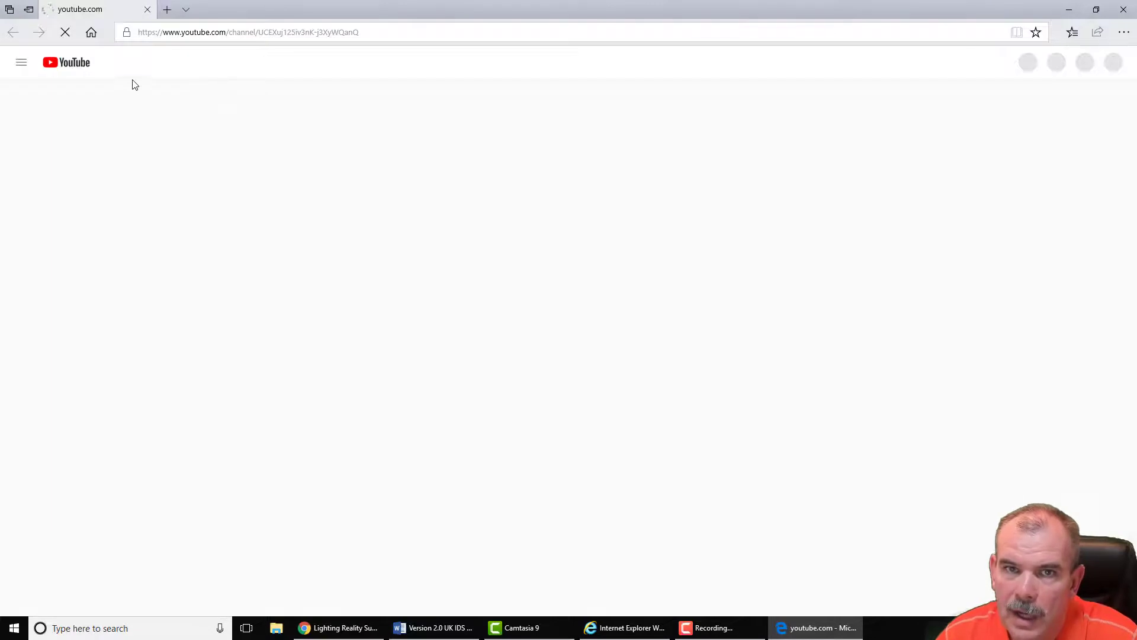
Step: Search YouTube for 'Lighting Reality Support' and open the channel page
left_click_drag(466, 271, 318, 278)
key("ctrl+c")
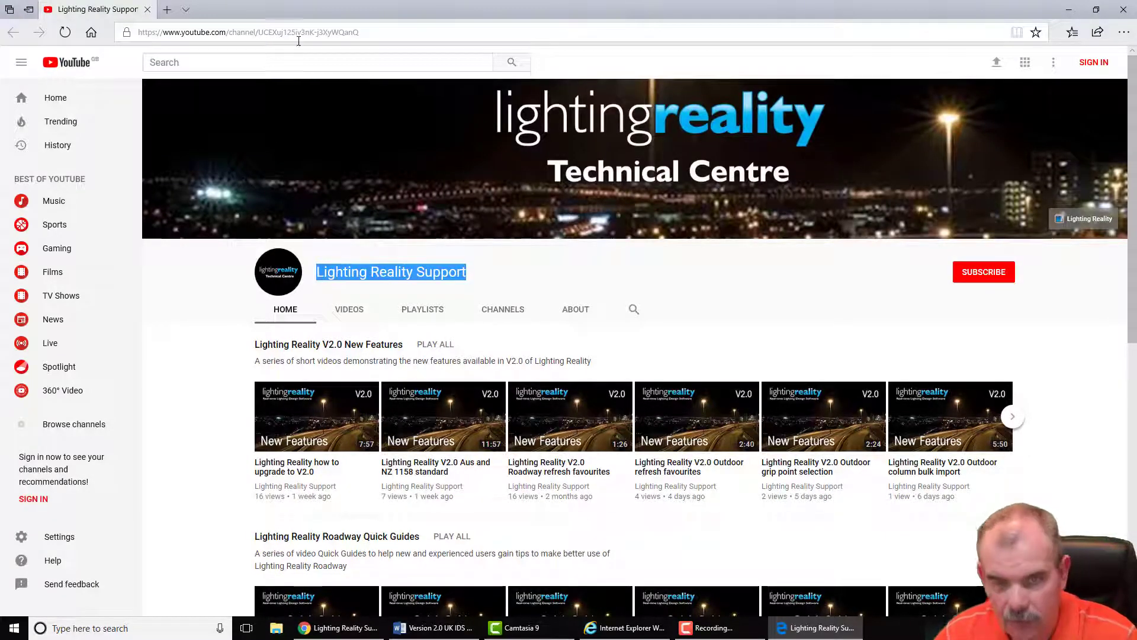
left_click(215, 63)
key("ctrl+v")
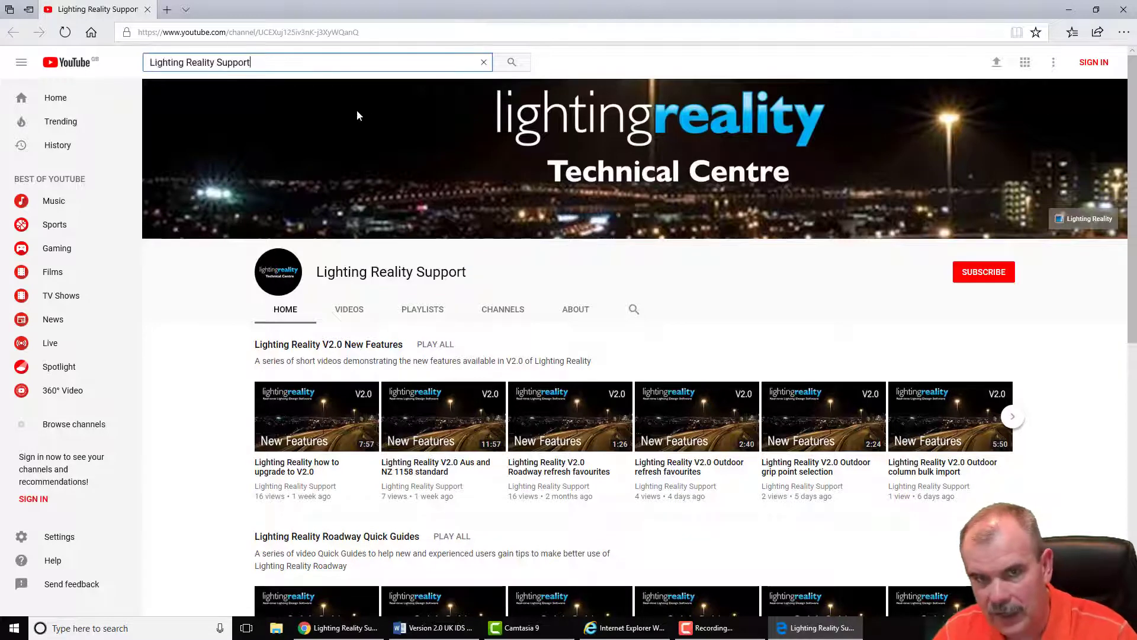
key("Return")
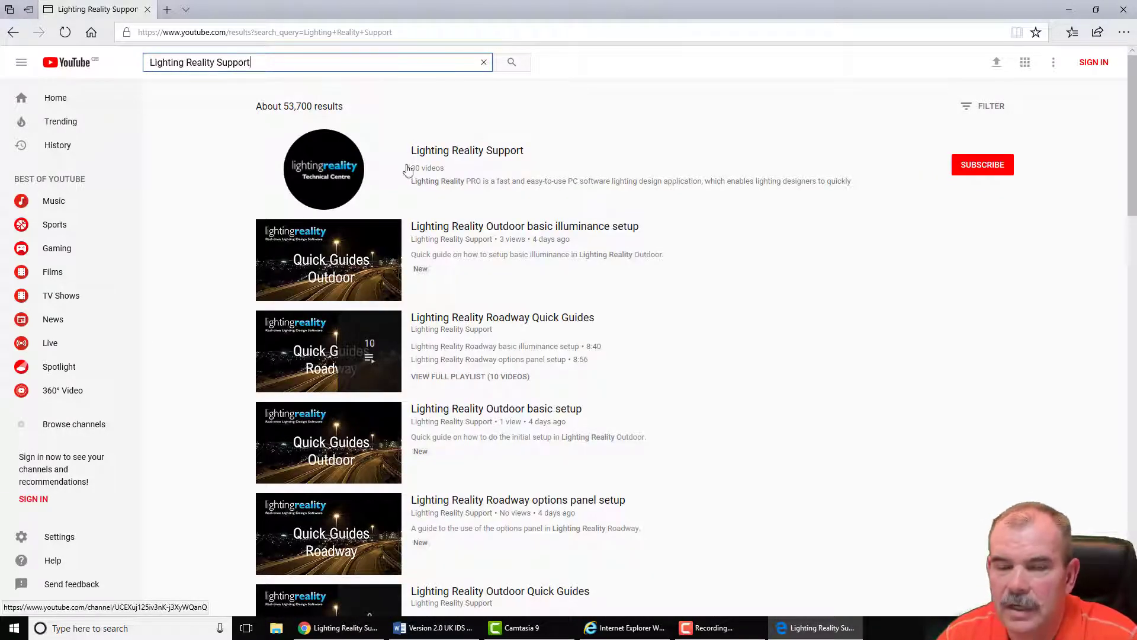
left_click(327, 166)
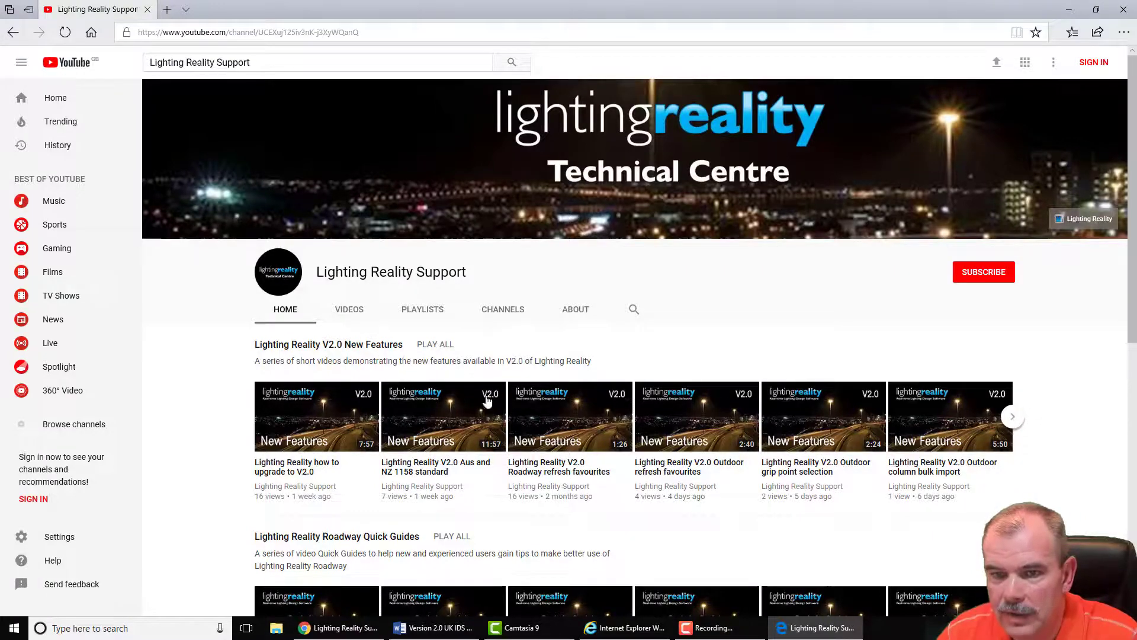
Step: Browse the channel's V2.0 New Features row and its other playlists
scroll(532, 442, "down", 5)
scroll(531, 443, "up", 5)
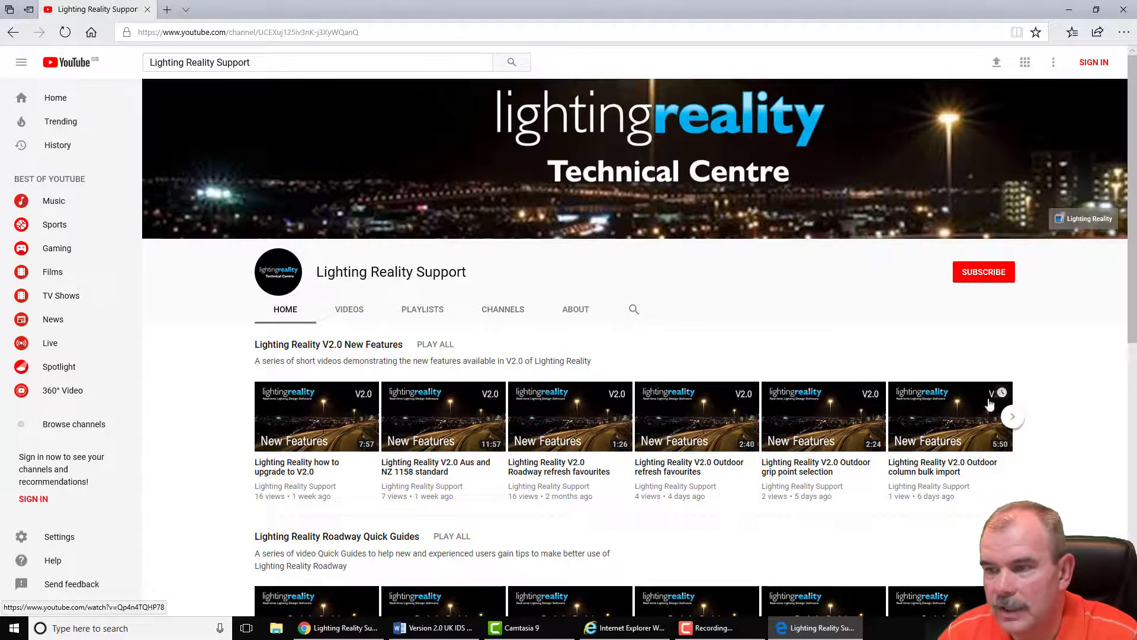
left_click(1016, 423)
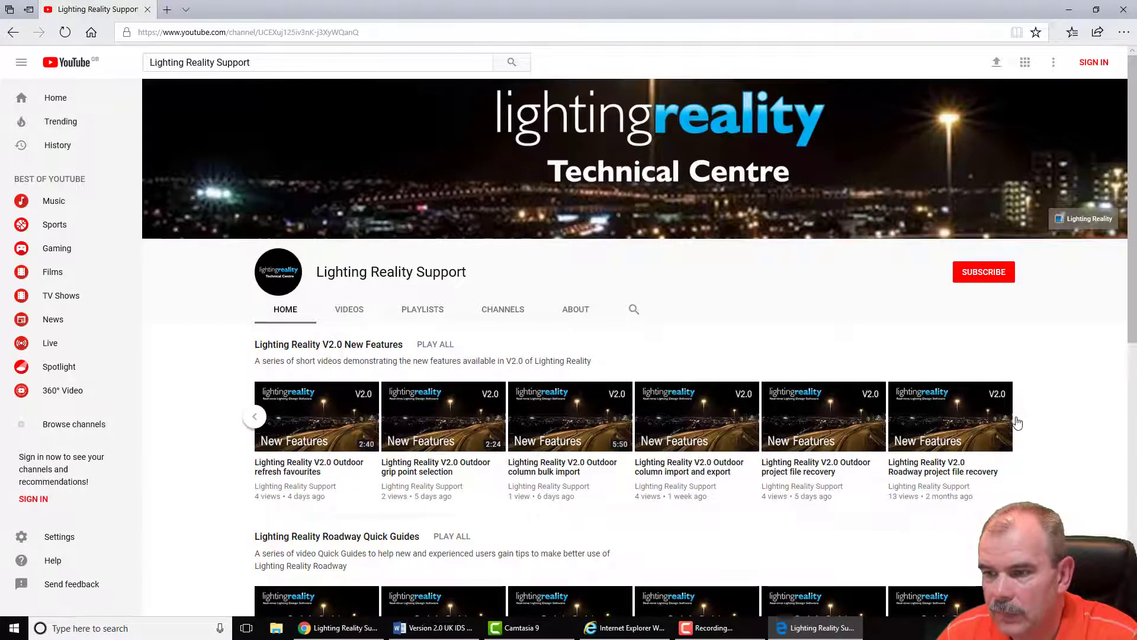
left_click(259, 418)
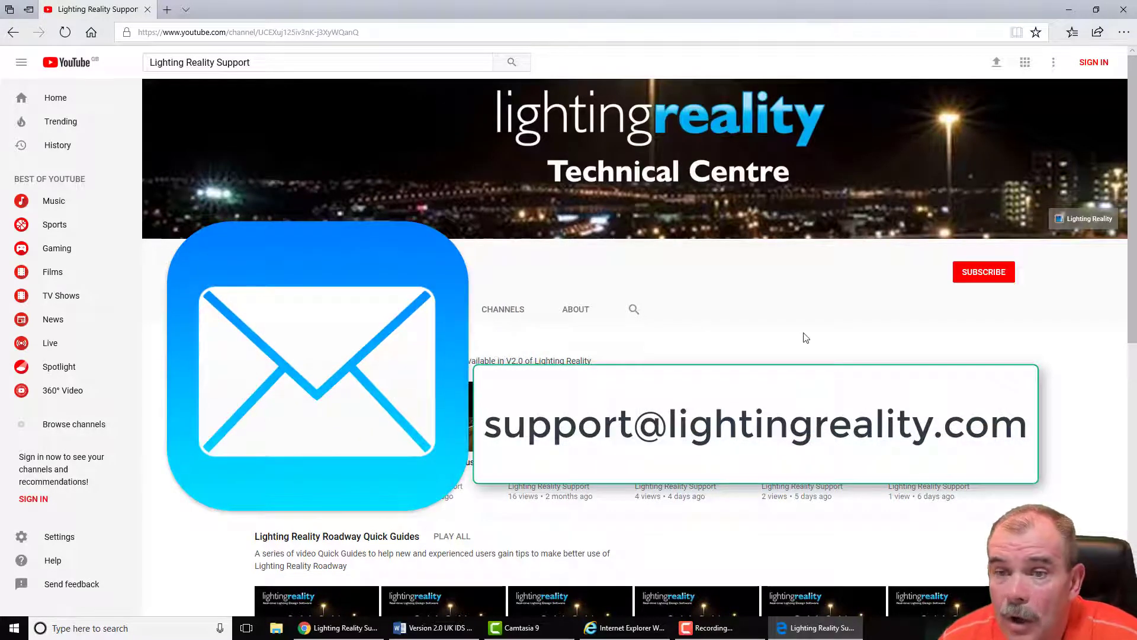
scroll(564, 389, "down", 6)
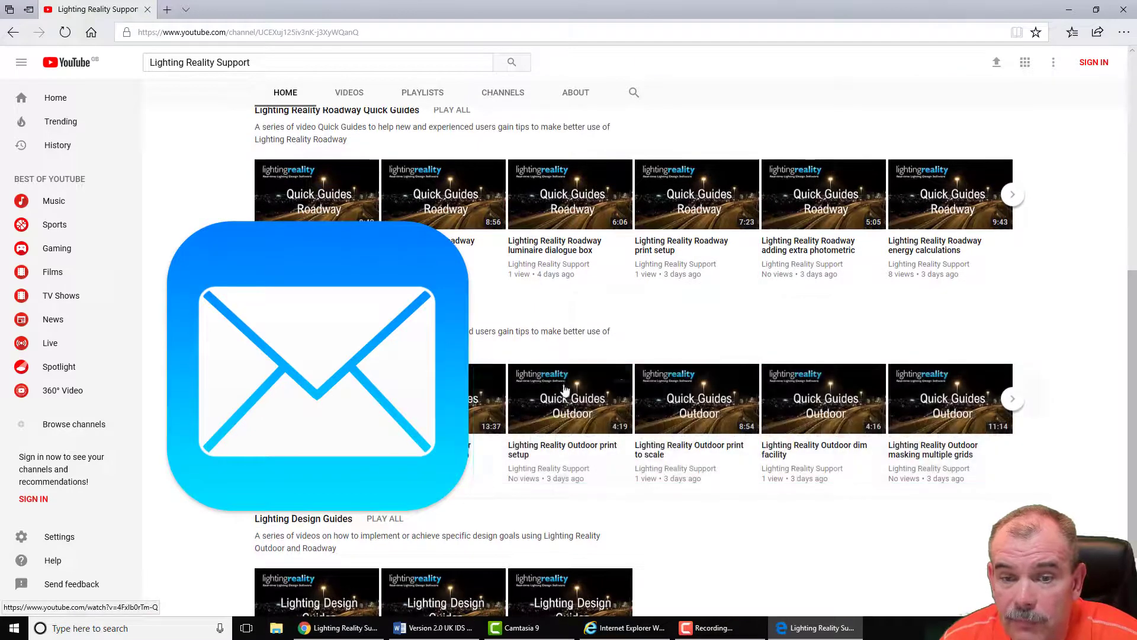
scroll(564, 389, "down", 2)
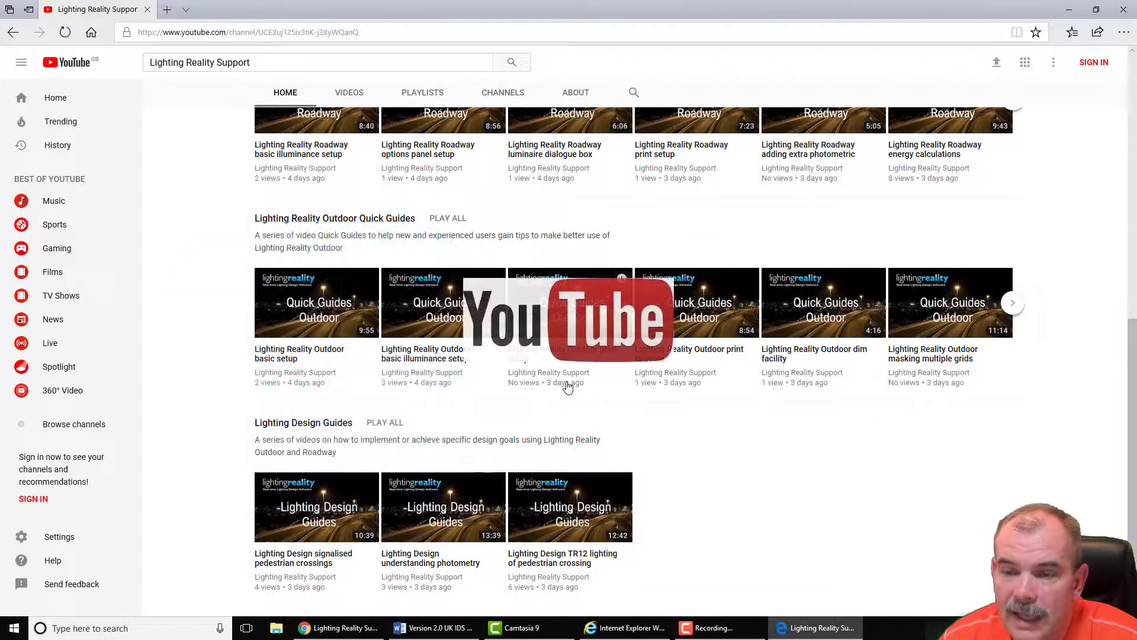
scroll(356, 375, "up", 3)
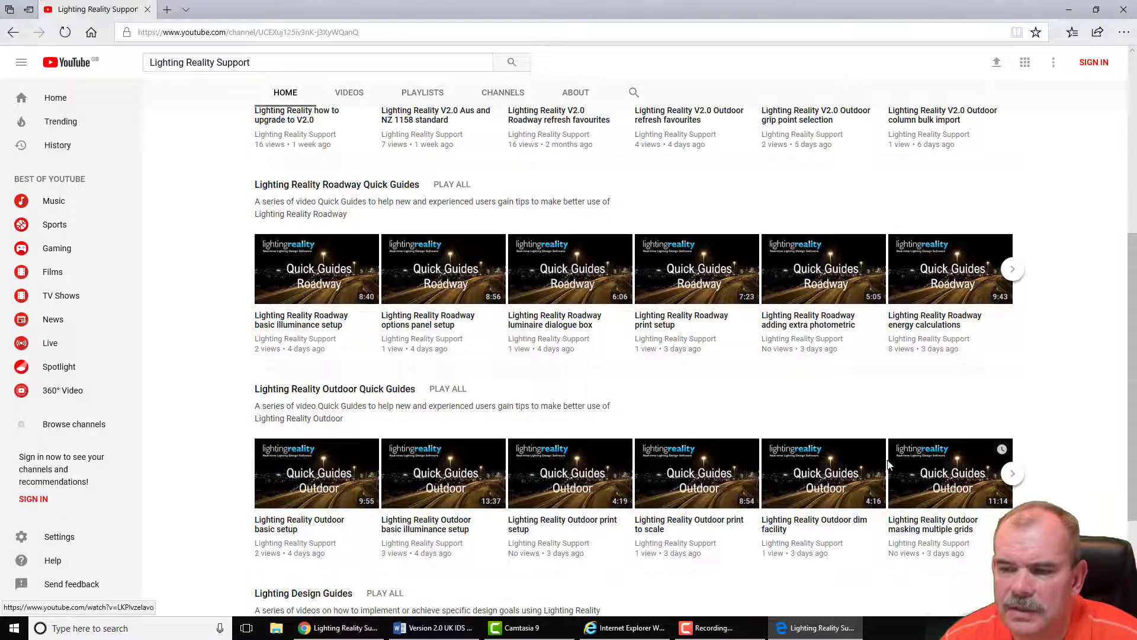
scroll(888, 465, "down", 3)
scroll(893, 337, "up", 10)
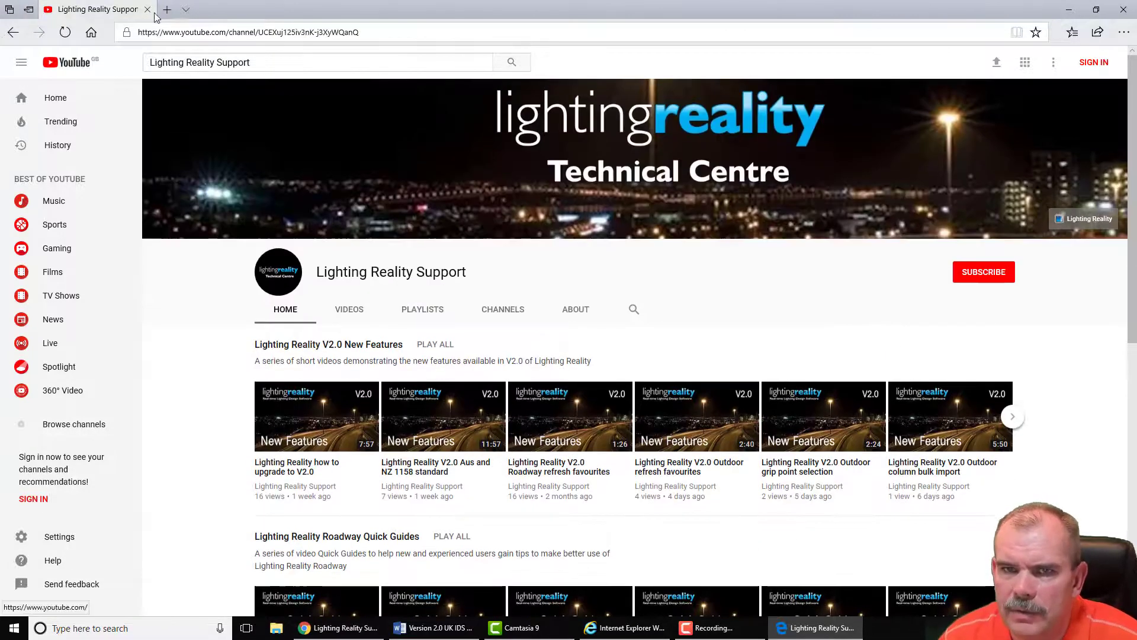
Step: Close the YouTube window and copy the SetupReality.exe download link from the Word letter
left_click(147, 9)
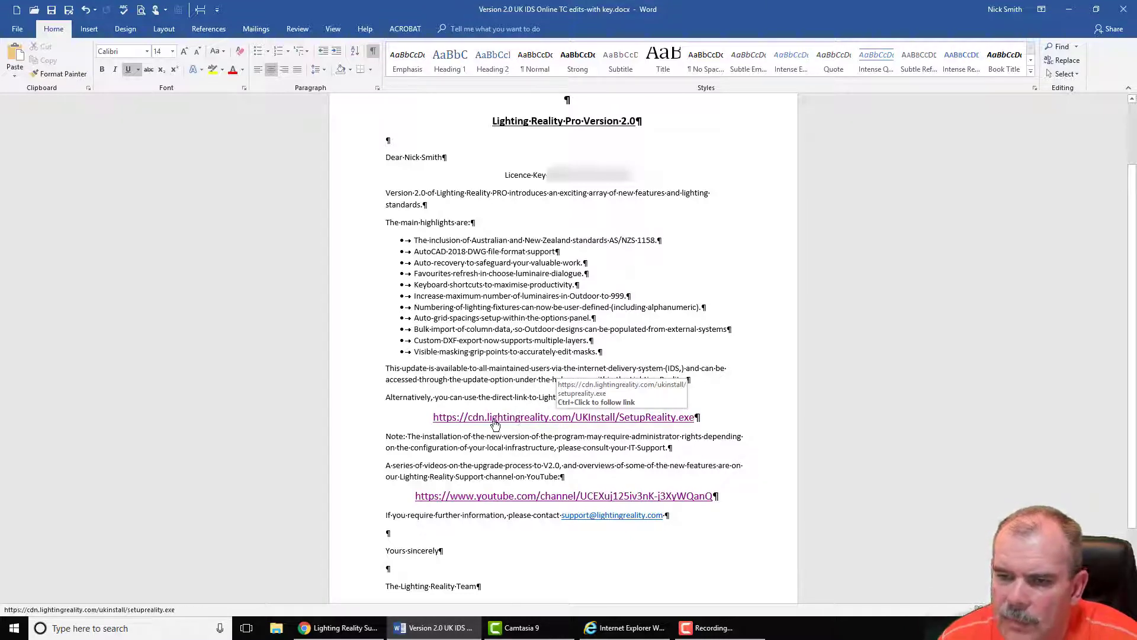
left_click_drag(697, 418, 431, 426)
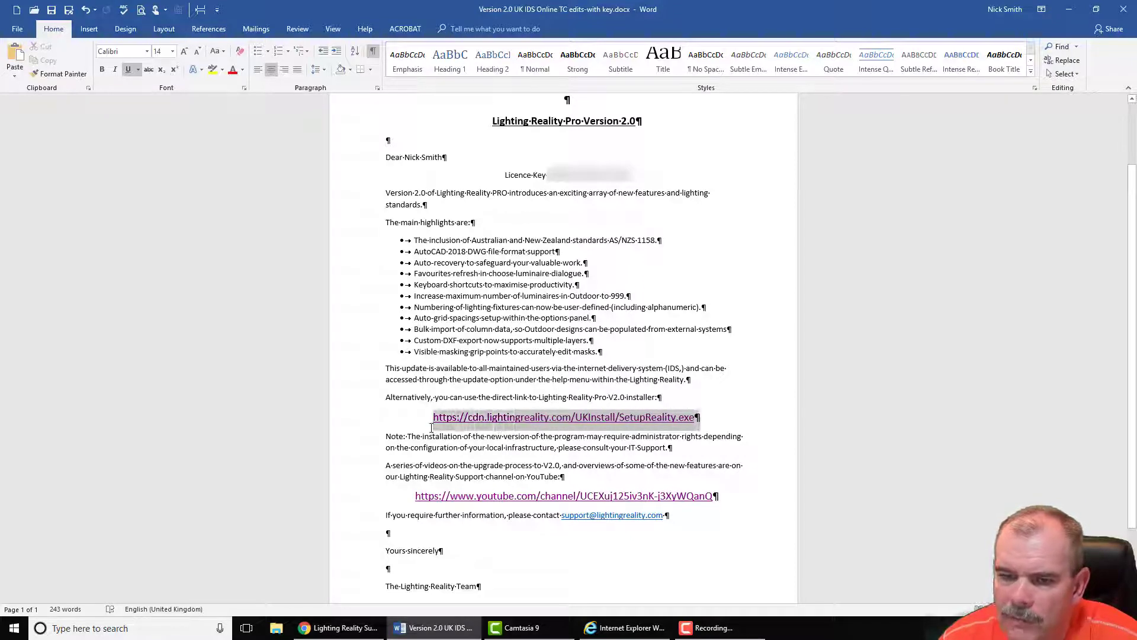
right_click(454, 423)
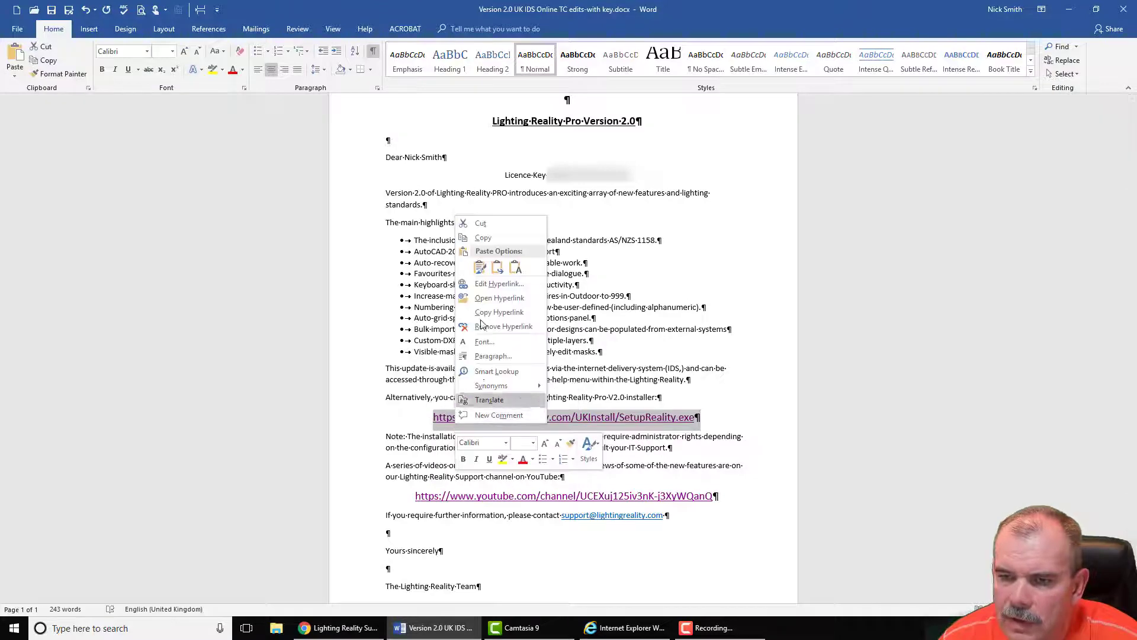
left_click(483, 238)
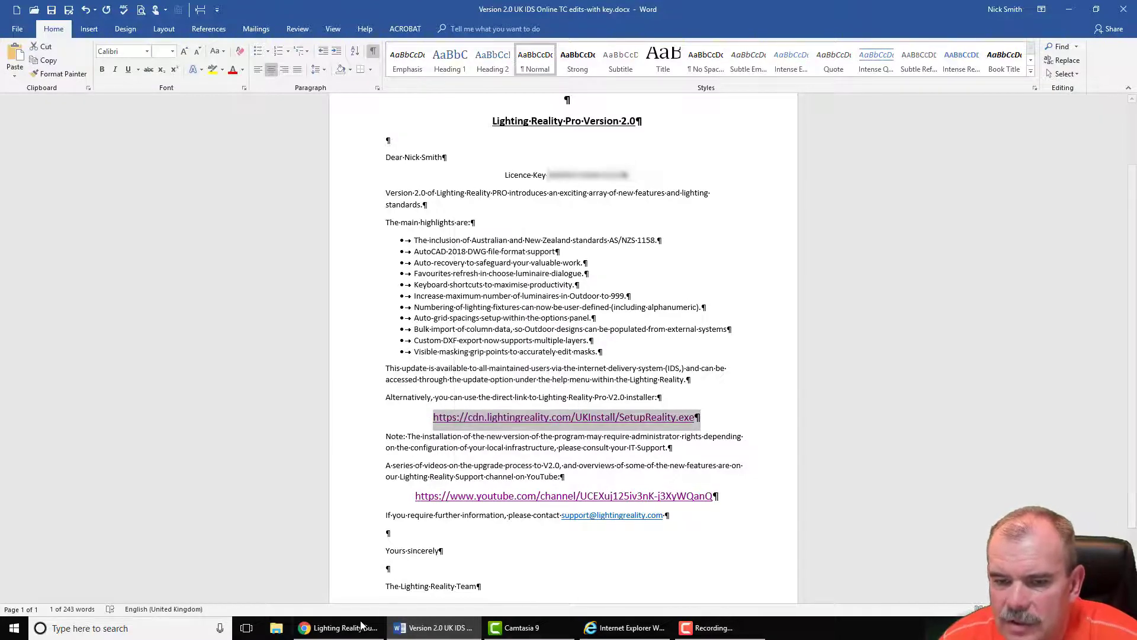
left_click(341, 628)
Step: Download the installer by pasting the SetupReality.exe link into a new Chrome tab
left_click(134, 9)
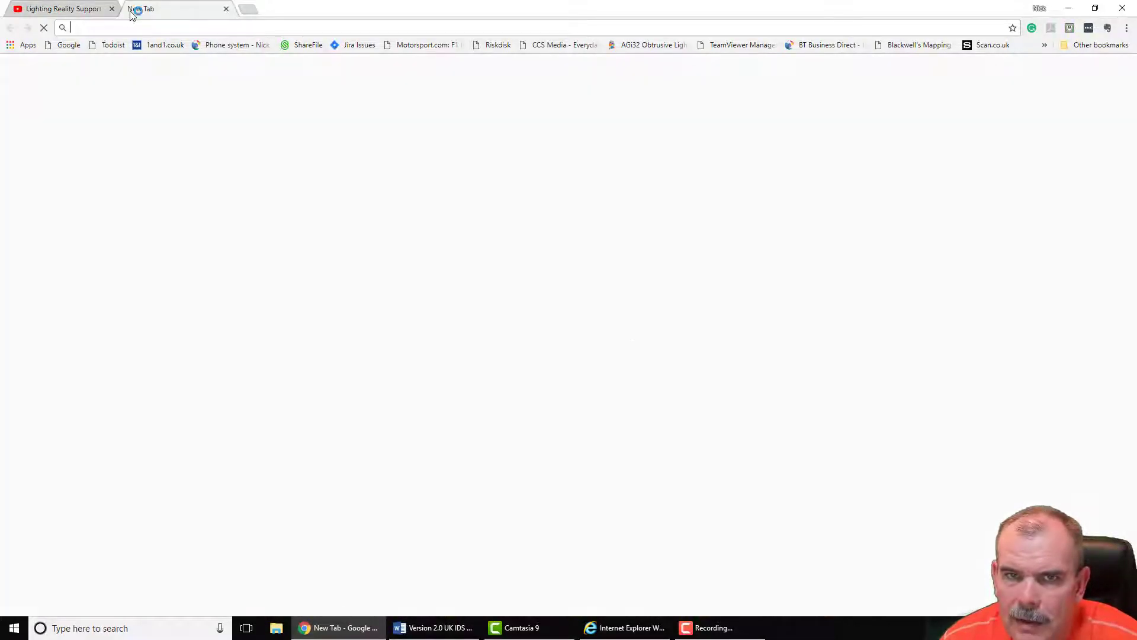
key("ctrl+v")
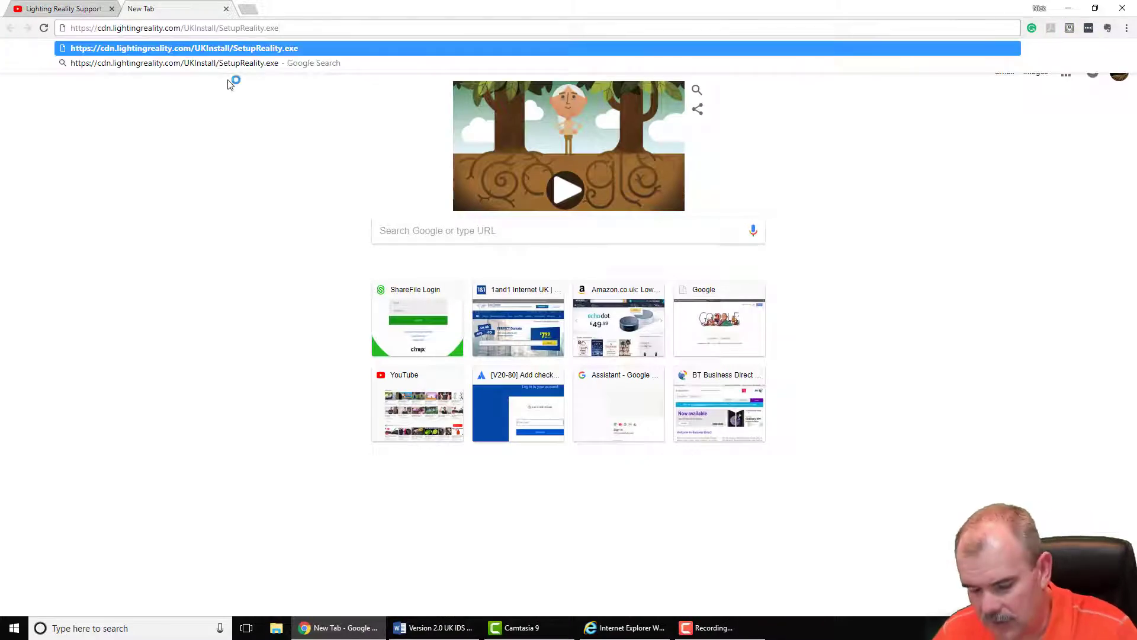
key("Return")
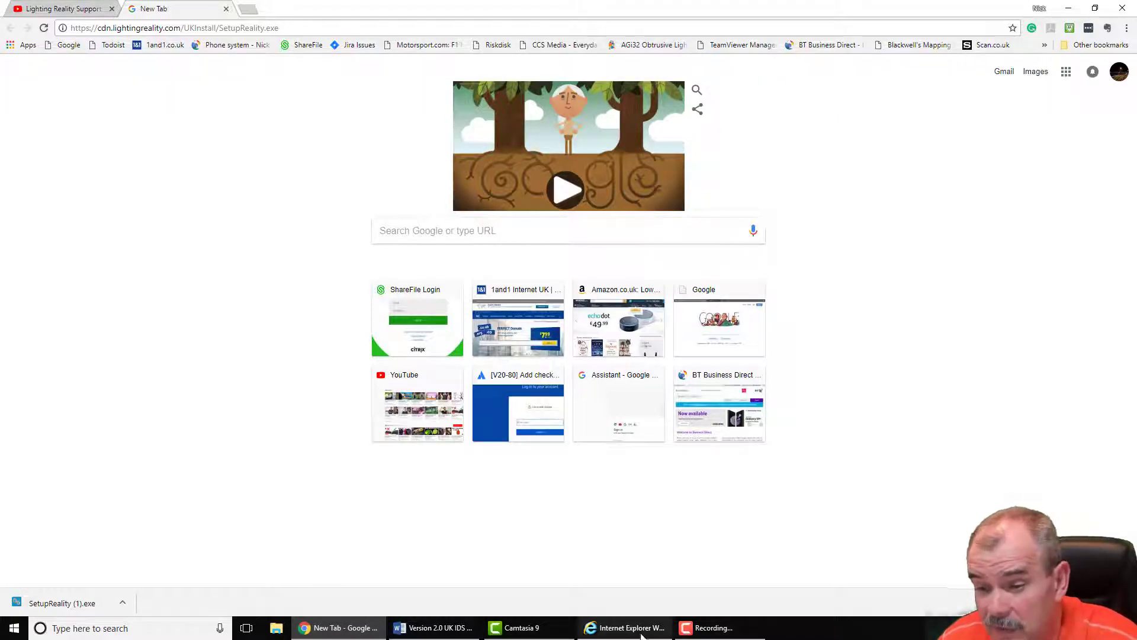
Step: Run the downloaded SetupReality (1).exe from Chrome's download bar
left_click(623, 631)
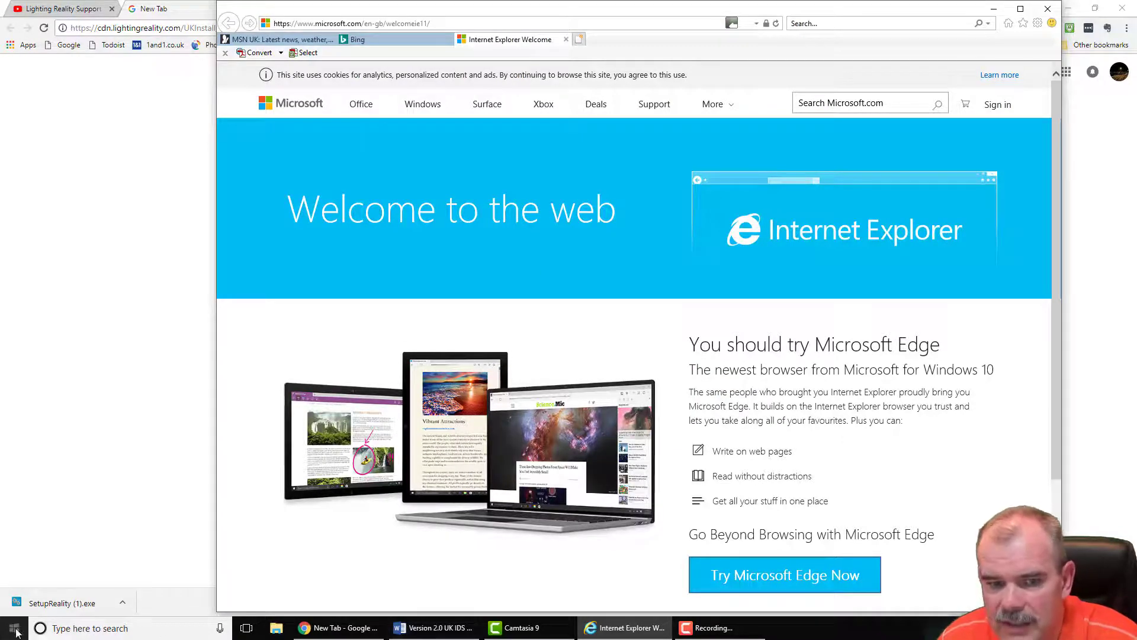
left_click(69, 629)
type("i")
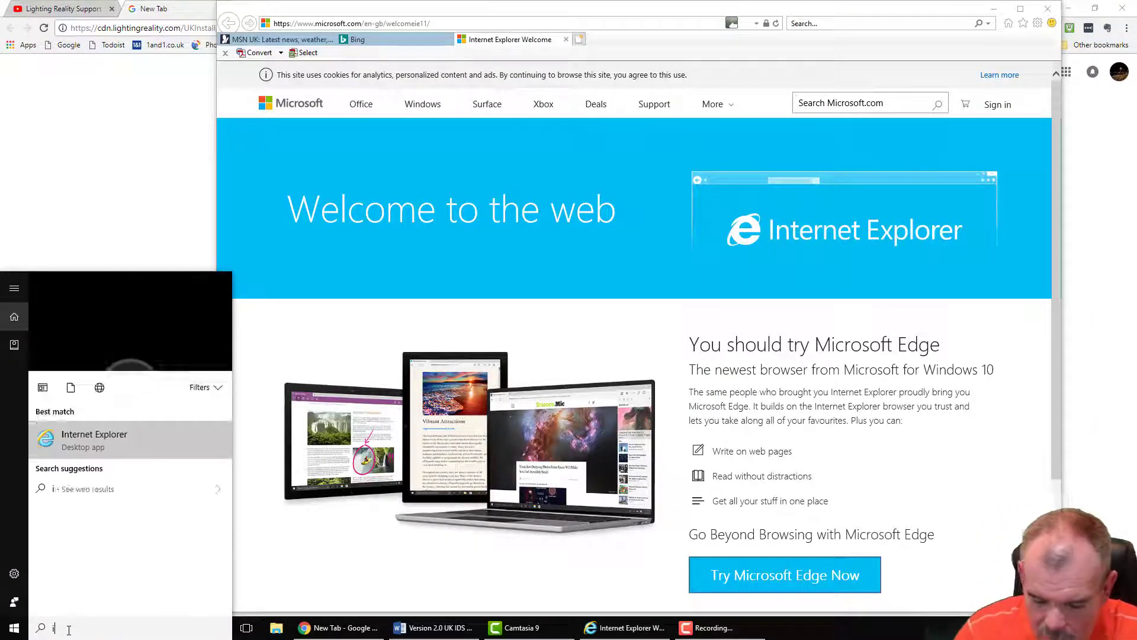
type("nter")
key("BackSpace")
key("BackSpace")
key("BackSpace")
key("BackSpace")
key("BackSpace")
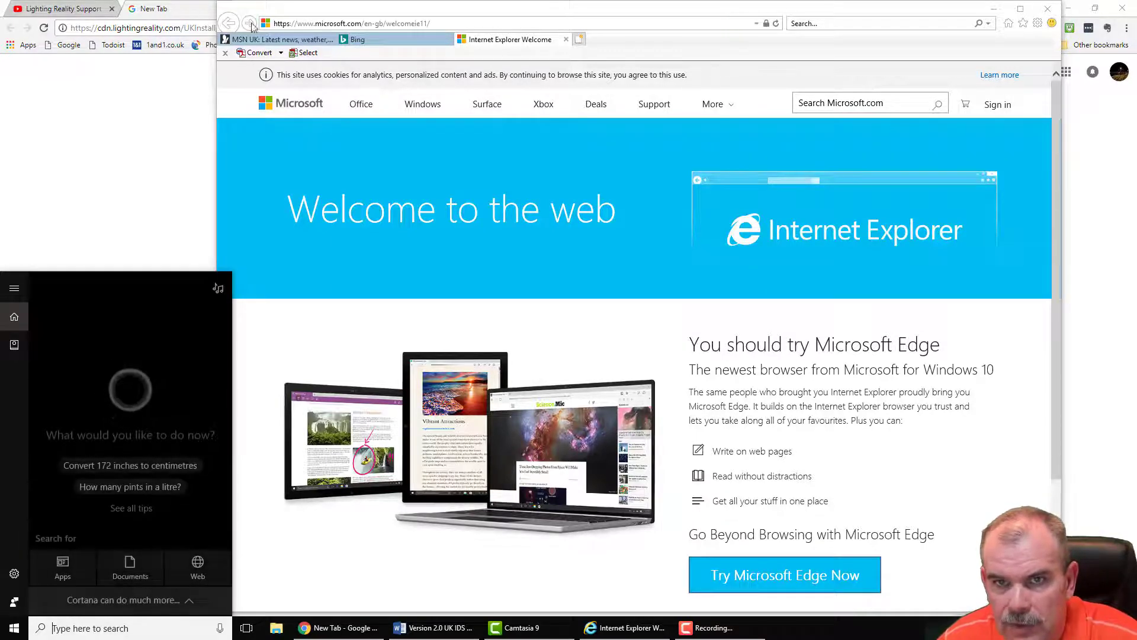
left_click(188, 12)
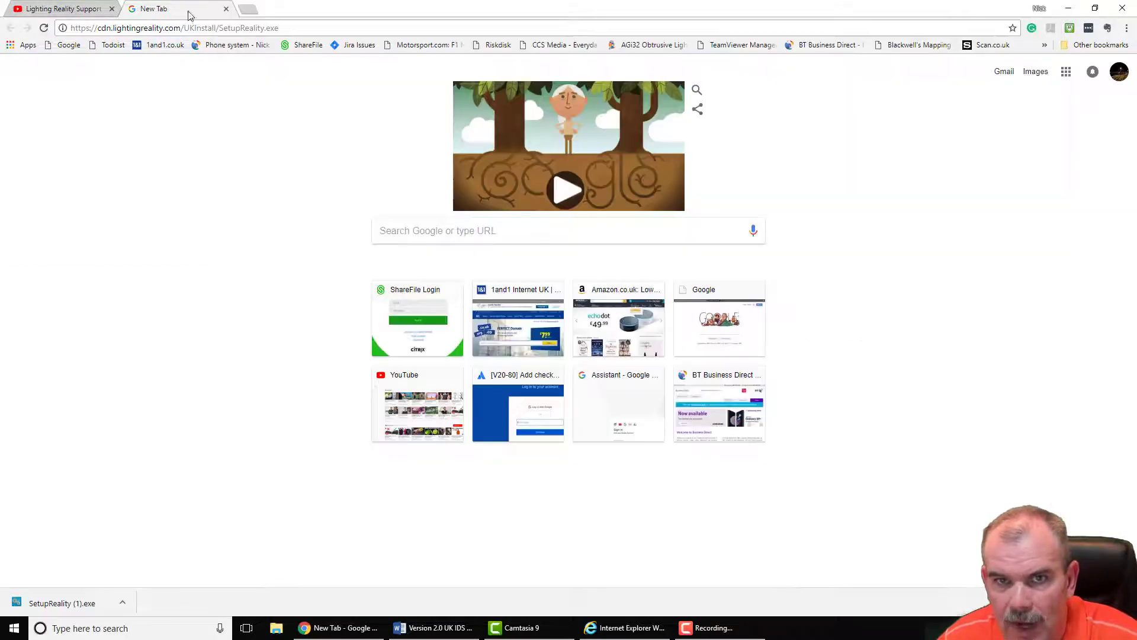
left_click(70, 601)
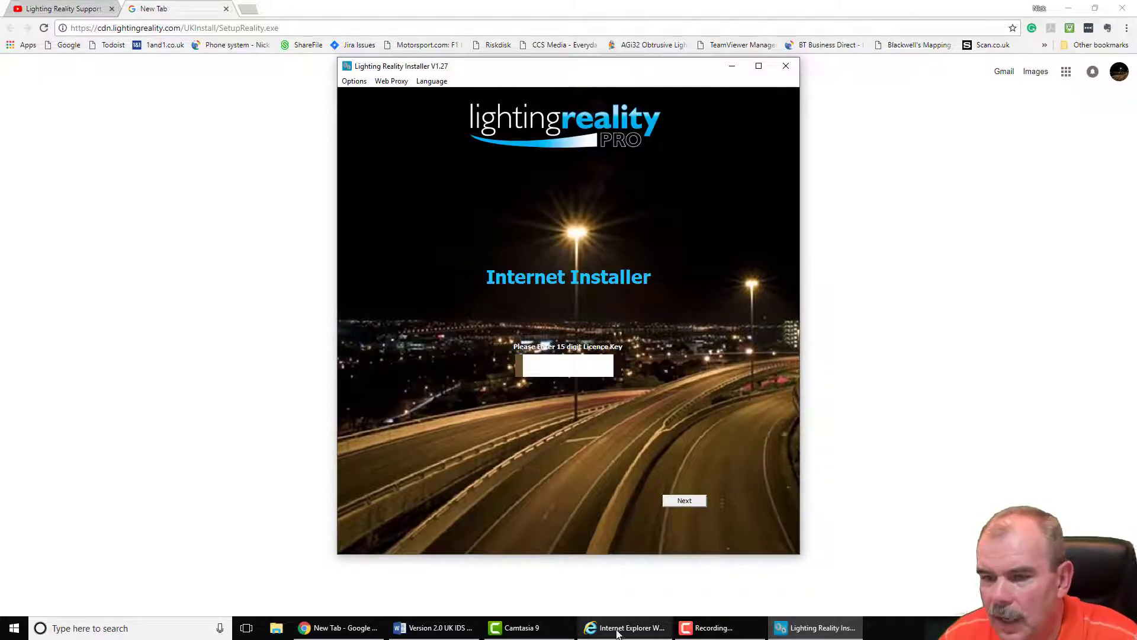
Step: Select the licence key in the Word letter and return to the installer
left_click(432, 627)
left_click_drag(623, 174, 551, 174)
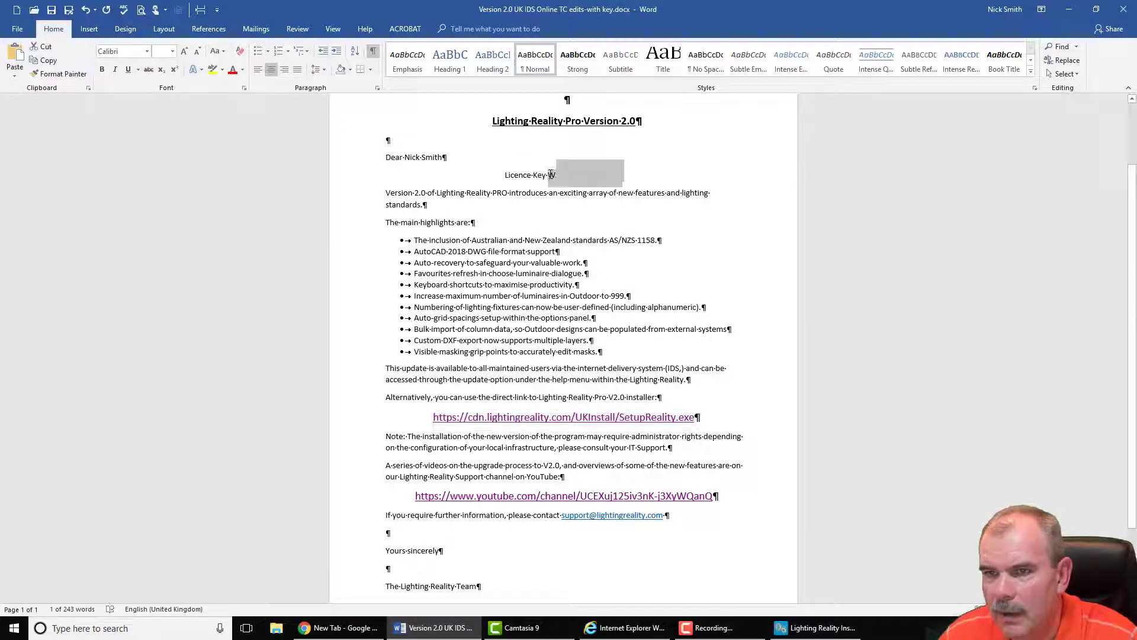
left_click(815, 633)
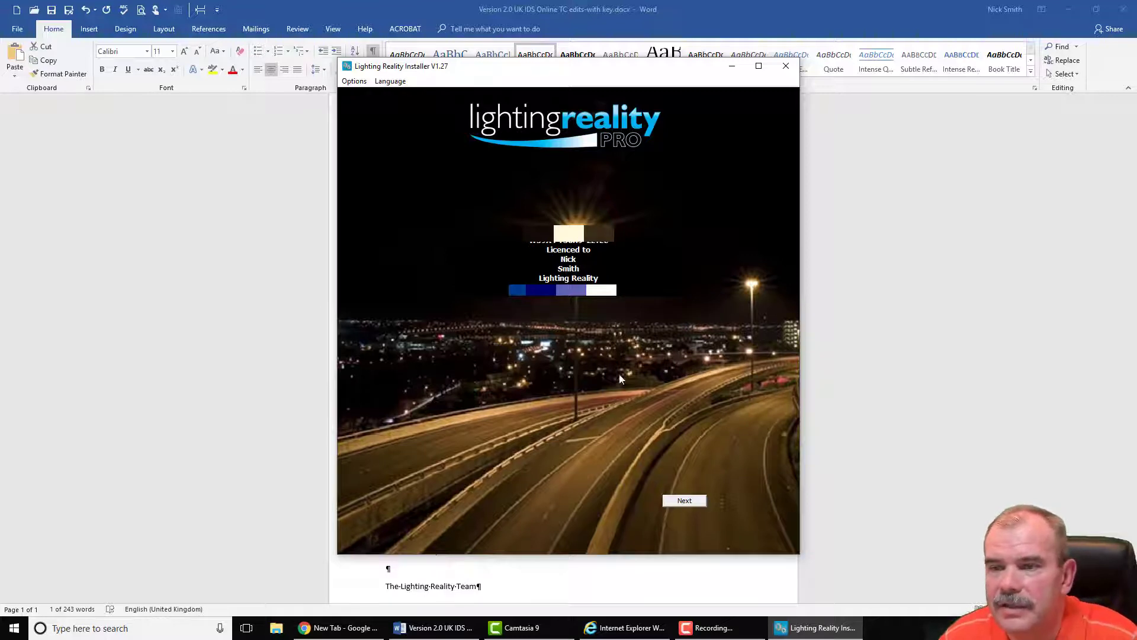
Step: Read through and accept the Lighting Reality licence agreement, then continue
left_click(685, 501)
scroll(550, 230, "down", 13)
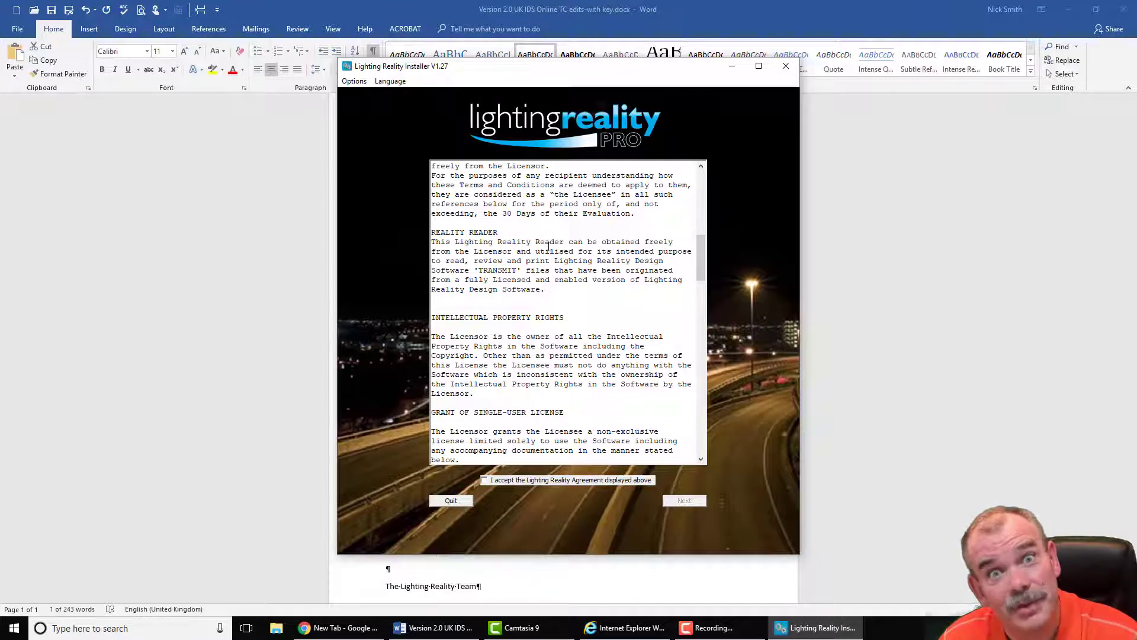
scroll(590, 302, "down", 5)
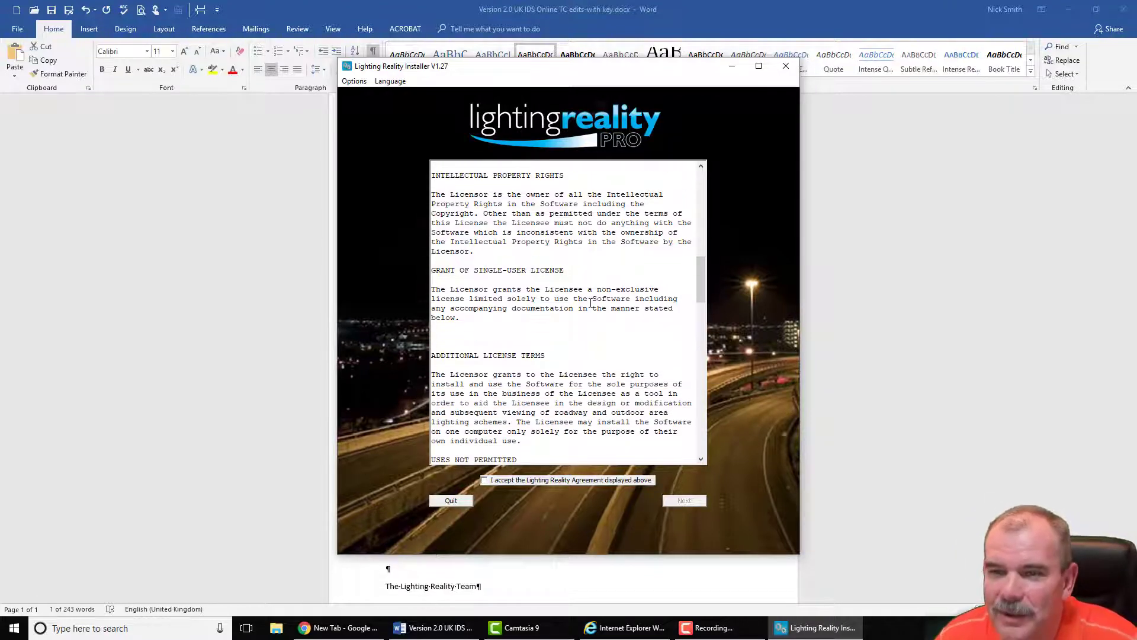
scroll(591, 303, "down", 10)
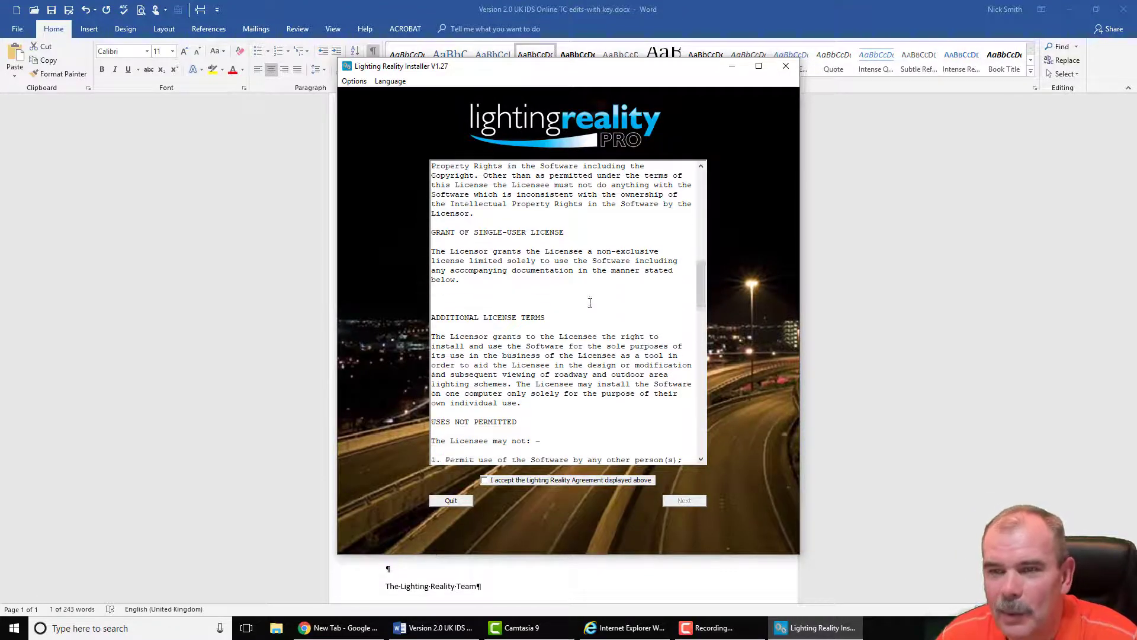
left_click(483, 480)
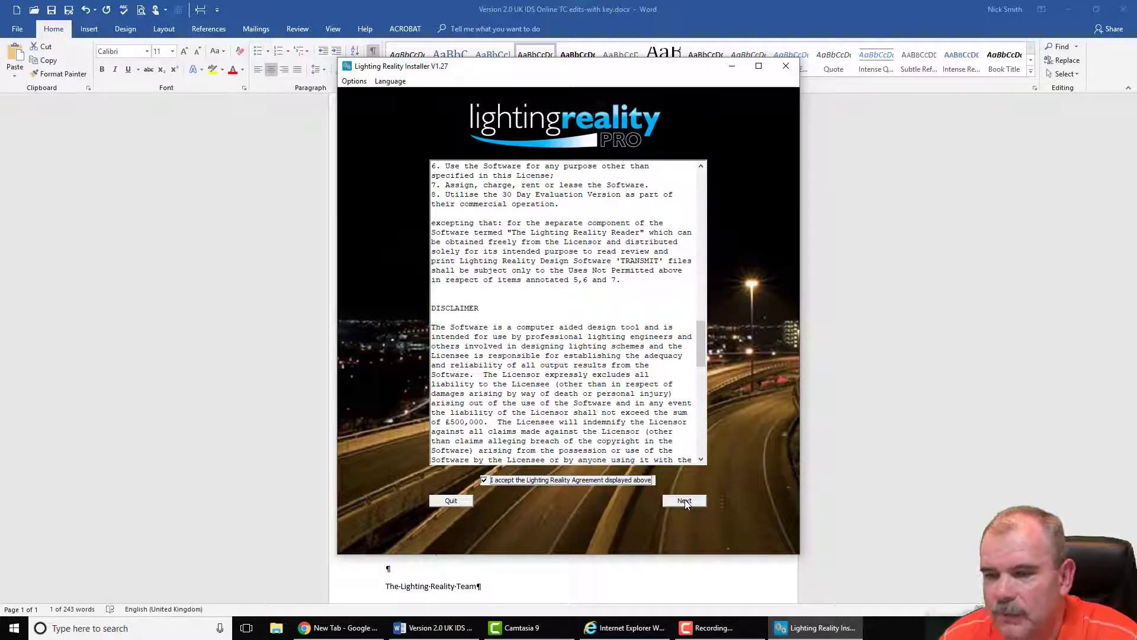
left_click(684, 501)
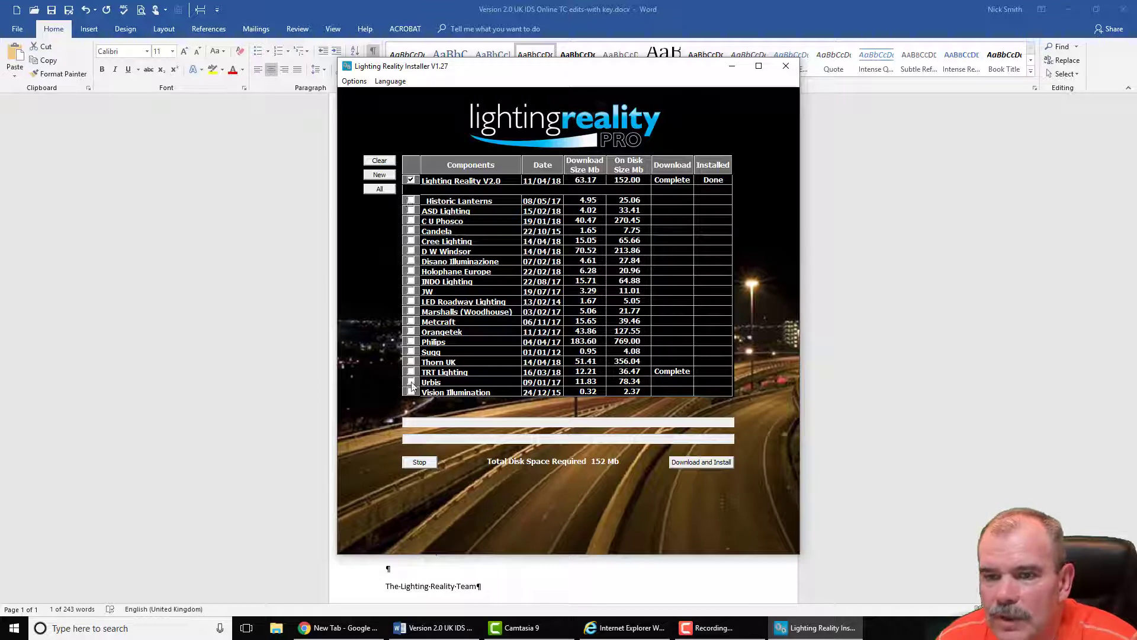
Step: Choose only Historic Lanterns and TRT Lighting as extra components and start Download and Install
left_click(381, 190)
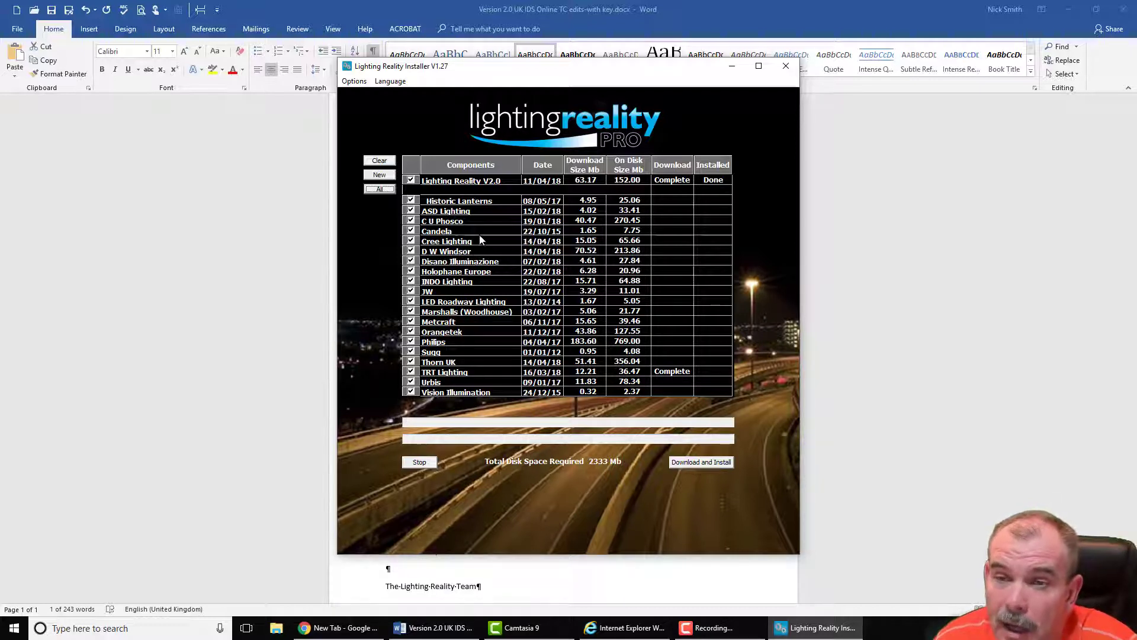
left_click(379, 161)
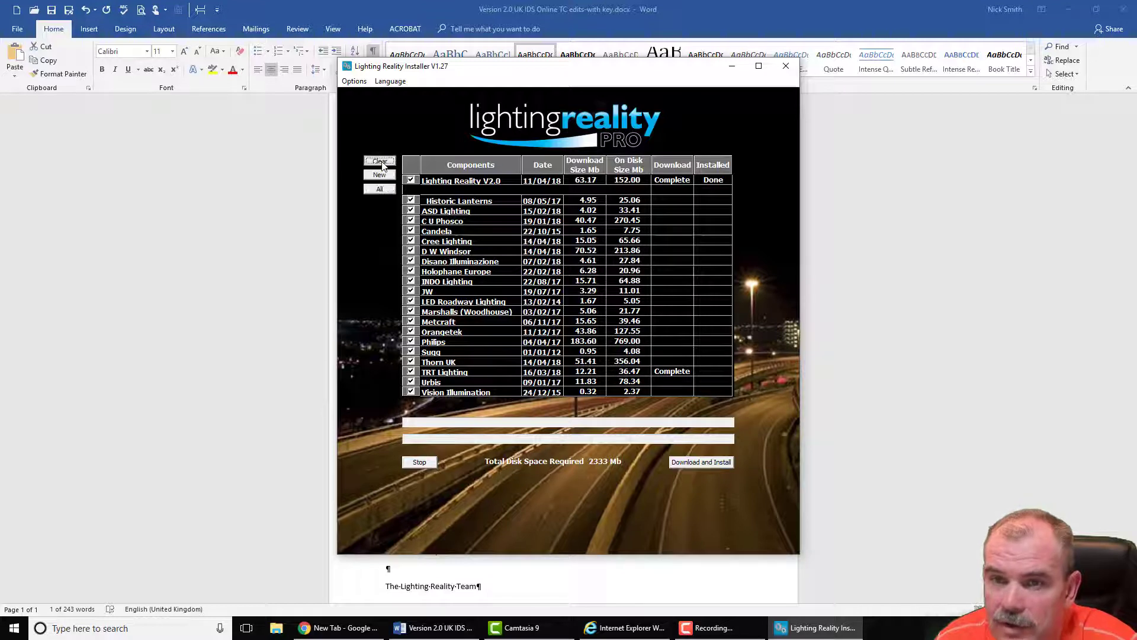
left_click(411, 202)
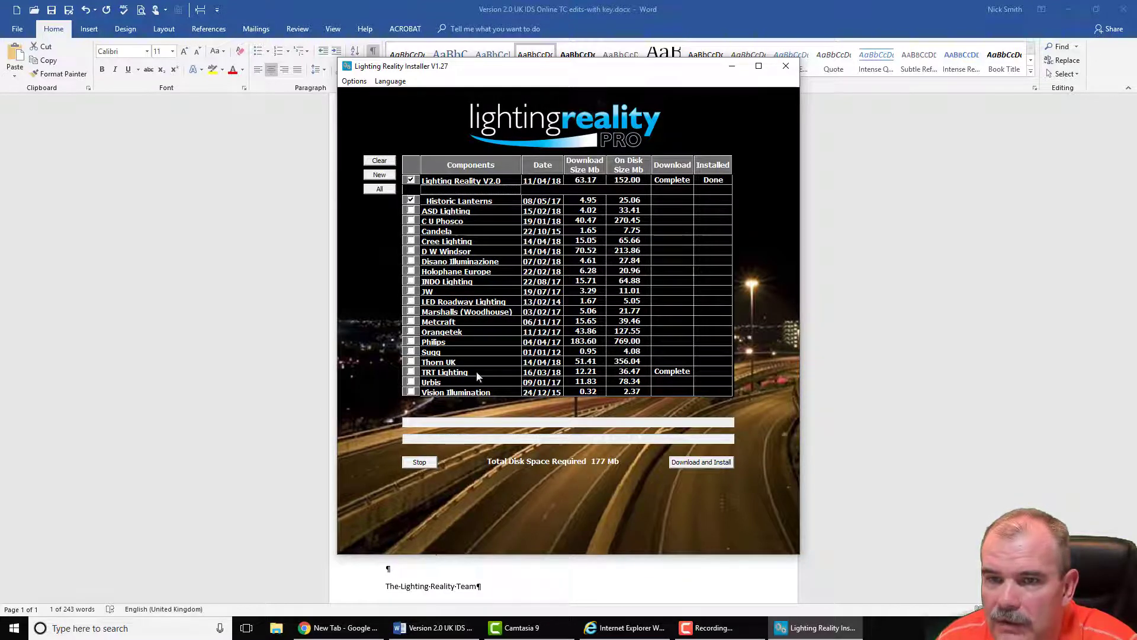
left_click(411, 372)
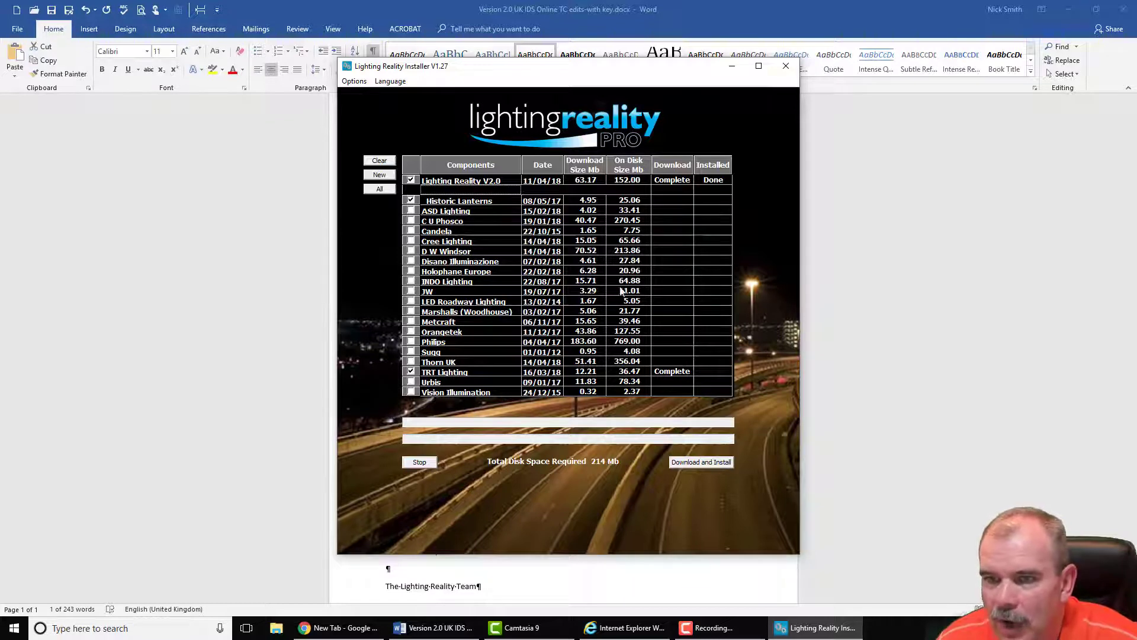
left_click(690, 465)
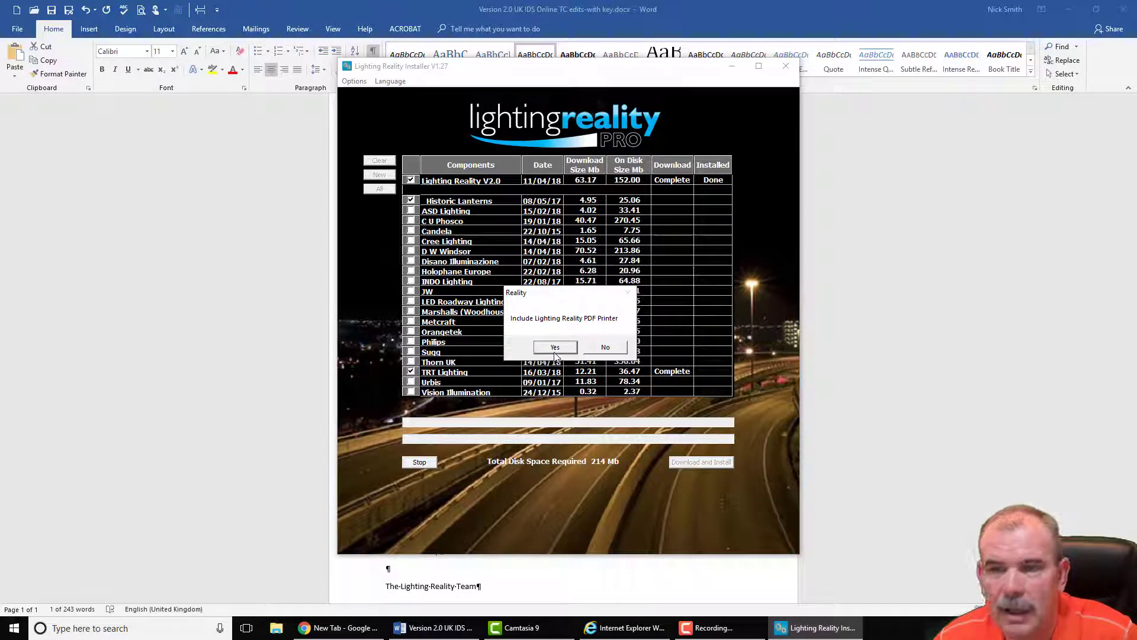
Step: Include the PDF printer, then close Word, minimise Chrome and close Internet Explorer
left_click(559, 349)
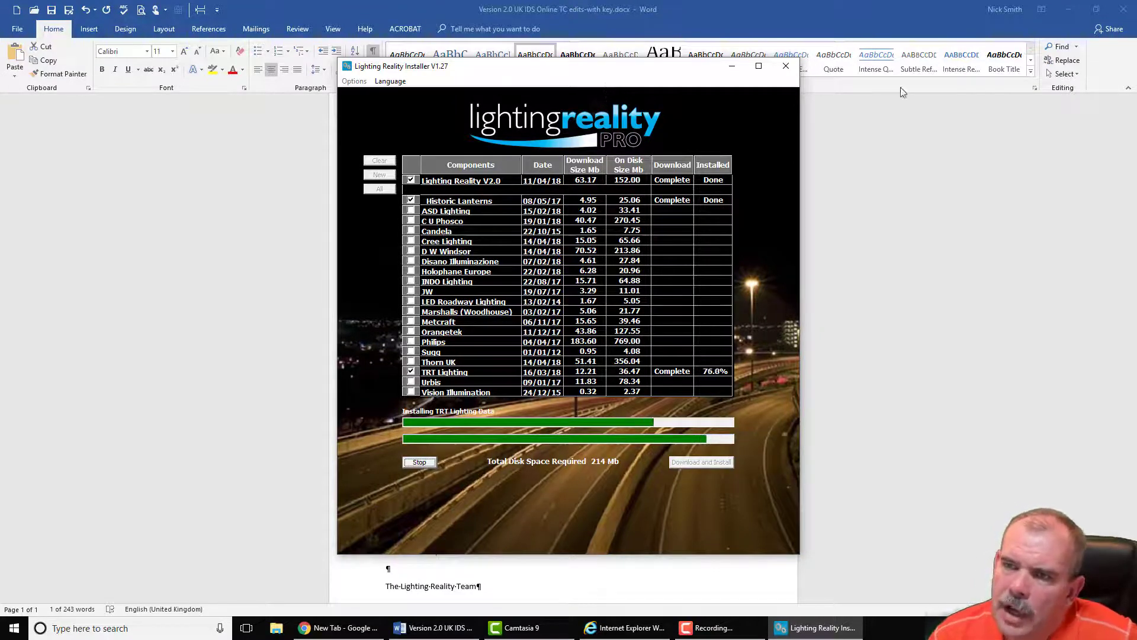
left_click(1124, 10)
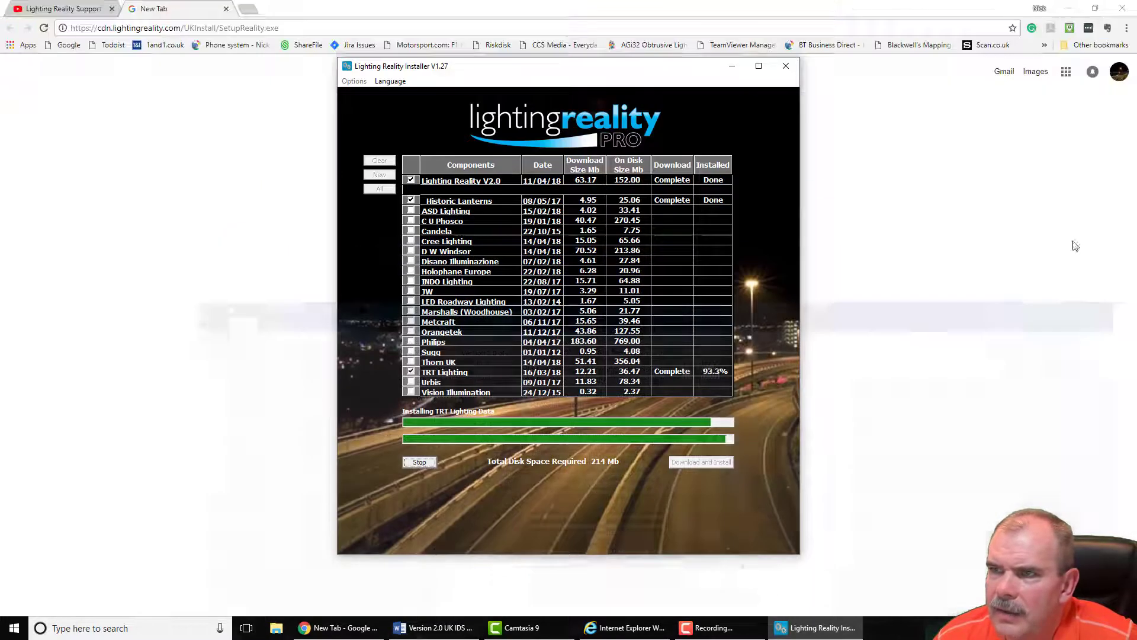
left_click(1067, 8)
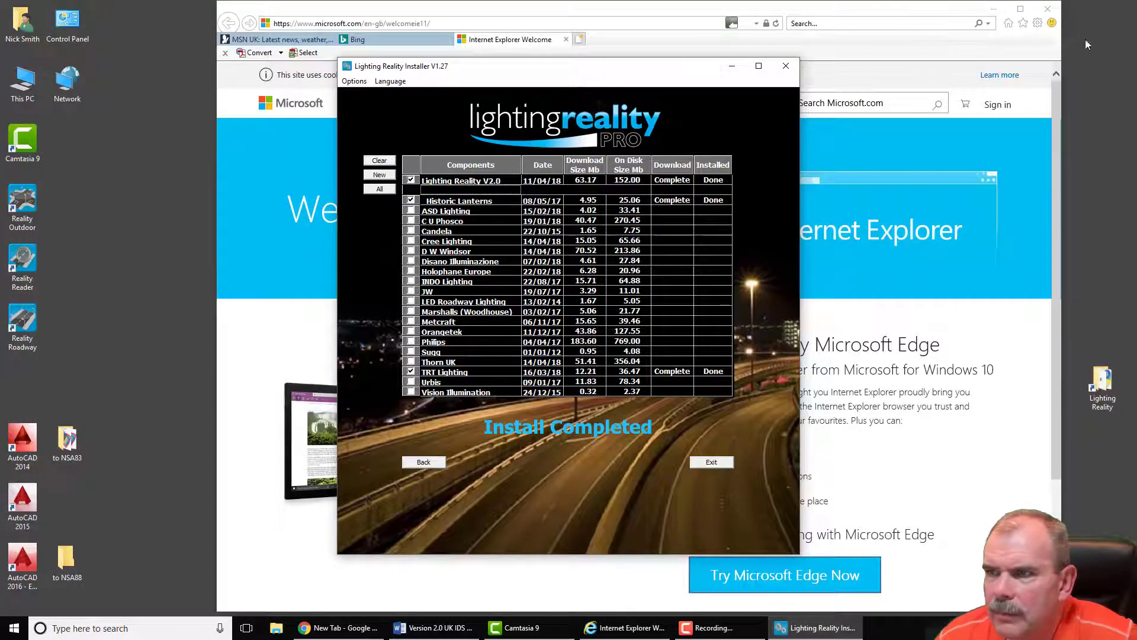
left_click(1055, 18)
left_click(1054, 17)
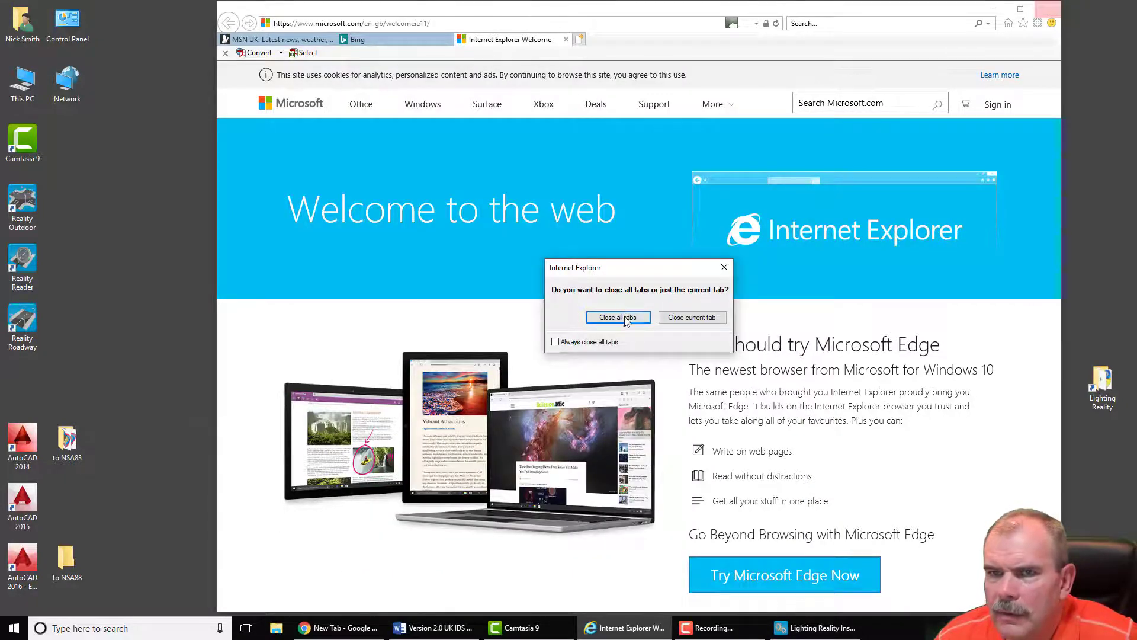
Step: Close all Internet Explorer tabs, exit the installer, and line up the three Reality icons mid-screen
left_click(618, 314)
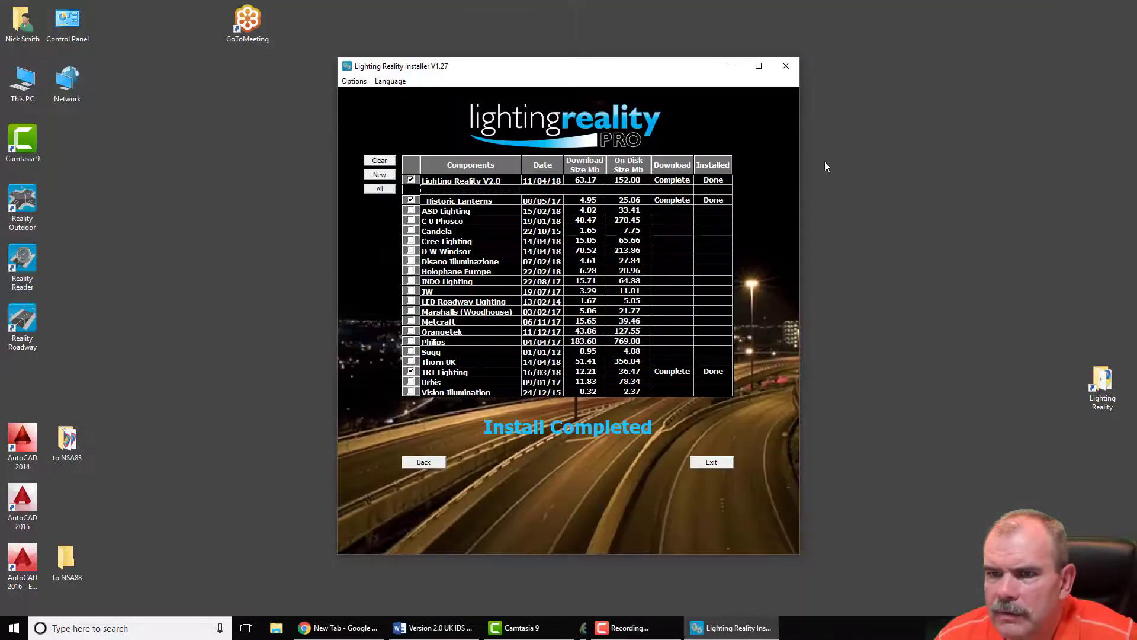
left_click(712, 462)
left_click_drag(72, 182, 23, 337)
left_click_drag(24, 337, 556, 93)
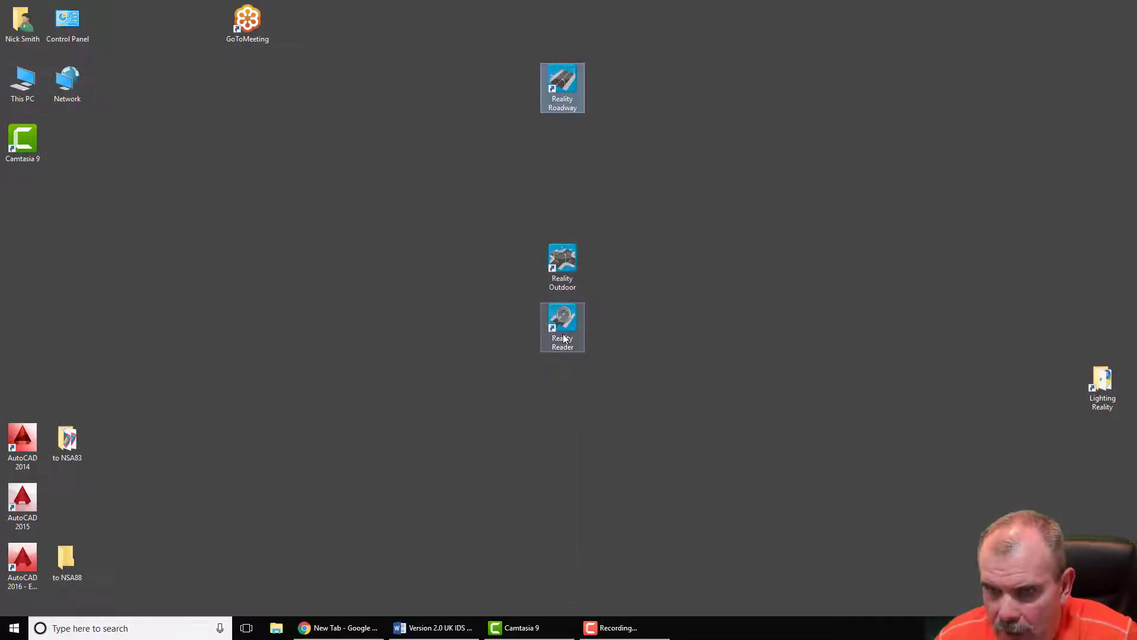
left_click_drag(561, 328, 645, 92)
left_click_drag(562, 261, 740, 89)
left_click_drag(801, 121, 469, 318)
left_click(666, 442)
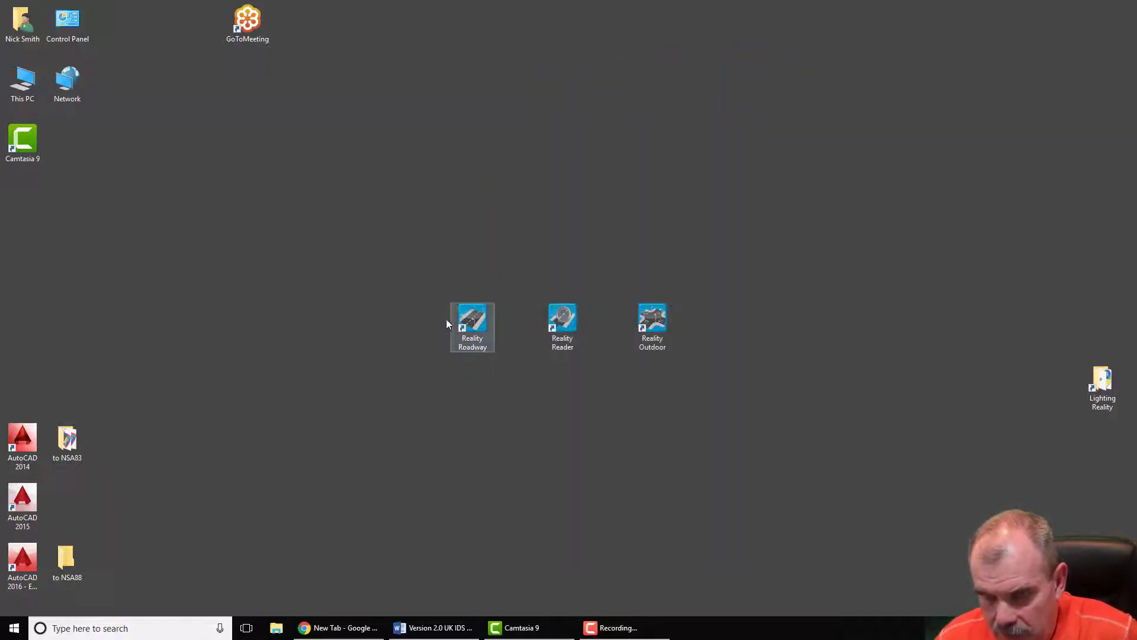
left_click(474, 325)
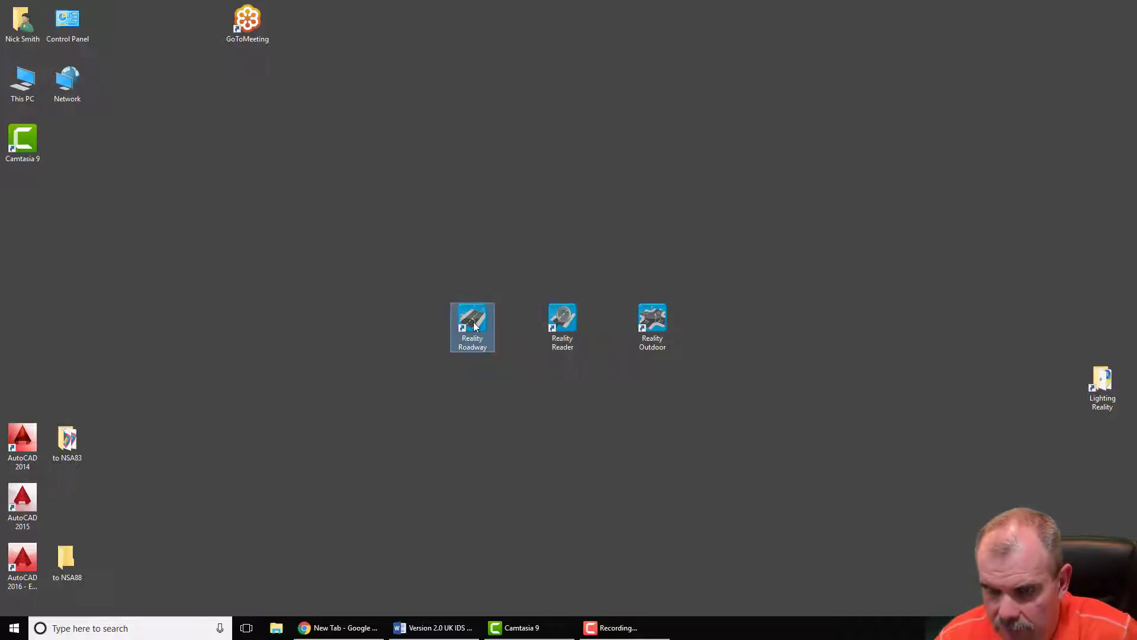
Step: Launch Reality Roadway, dismiss the component data update notice, and check the Options list
double_click(473, 325)
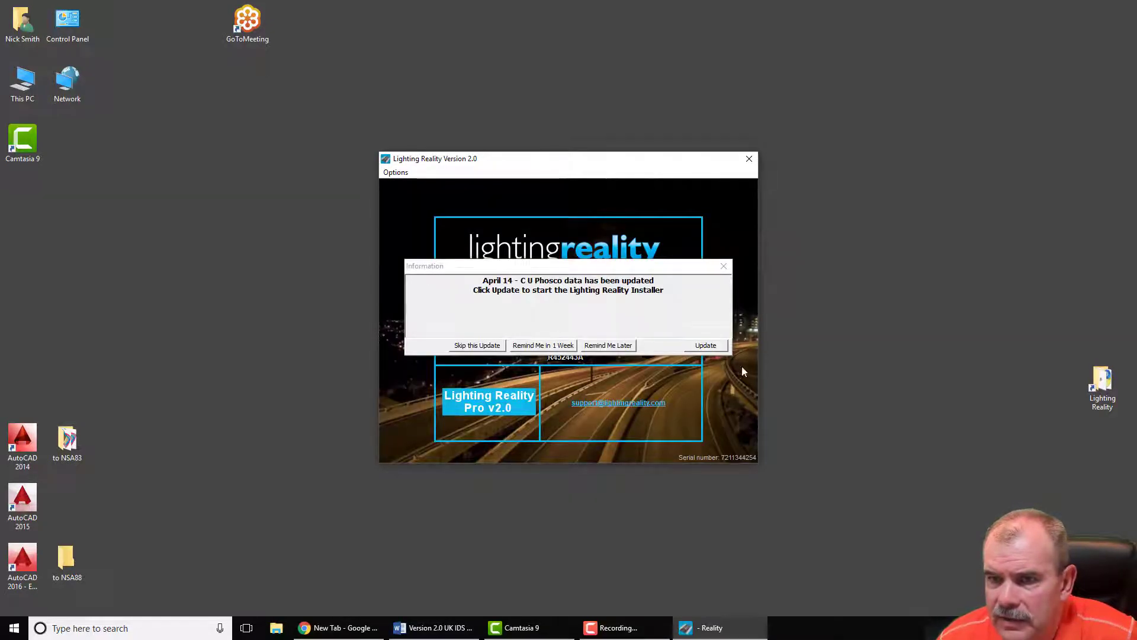
left_click(472, 346)
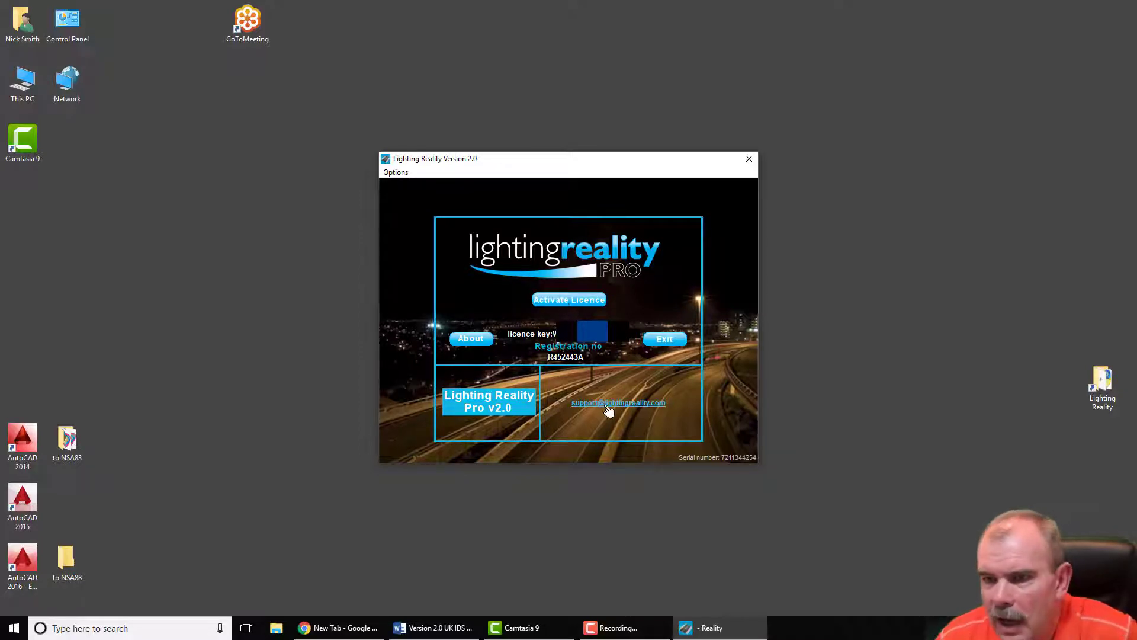
left_click(393, 172)
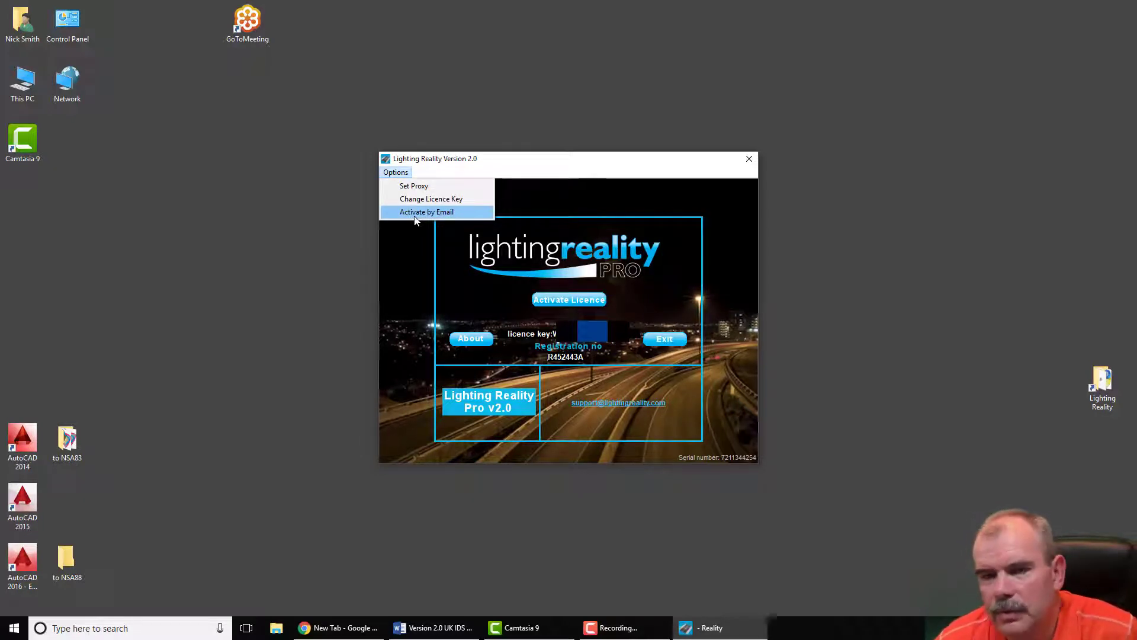
left_click(416, 214)
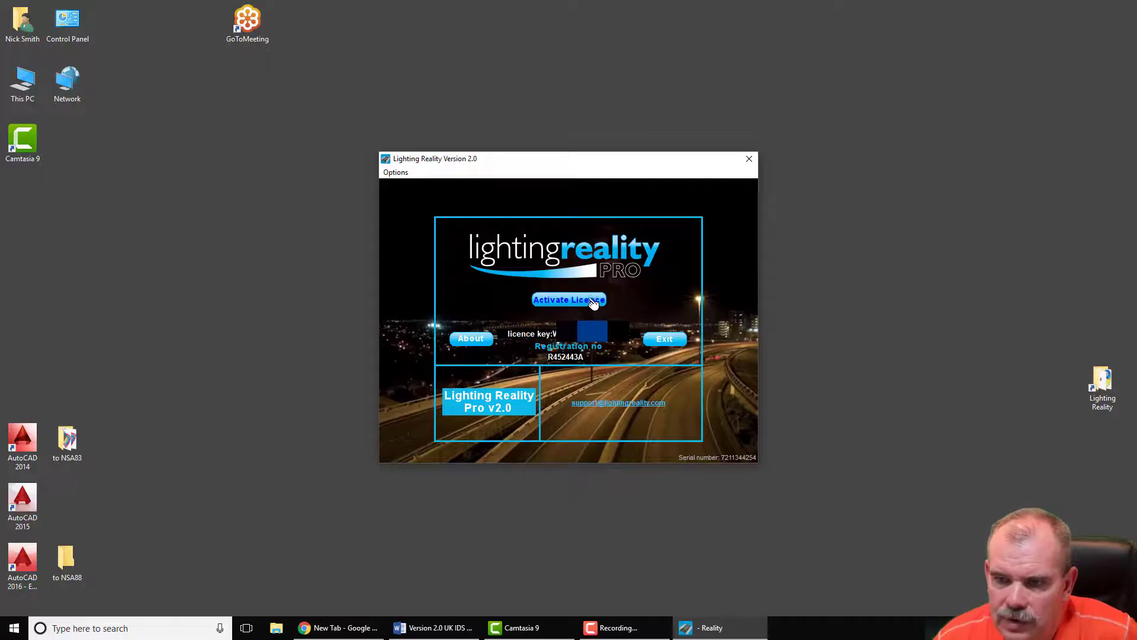
Step: Request licence activation via Options > Activate by Email, then minimise the Outlook draft
left_click(395, 173)
left_click(415, 214)
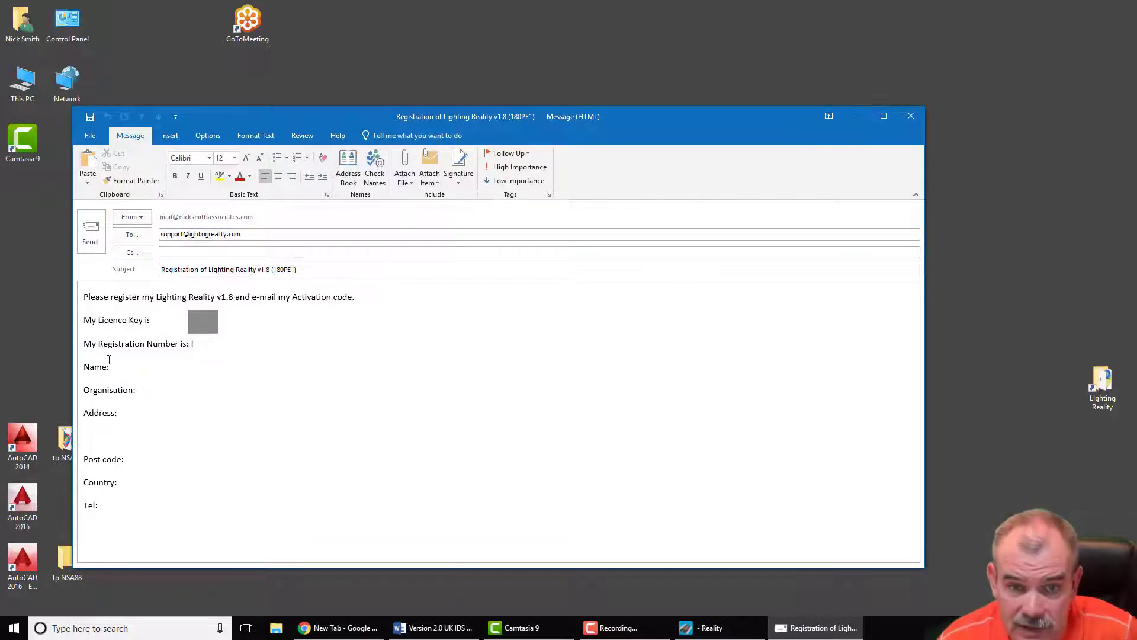
left_click(857, 116)
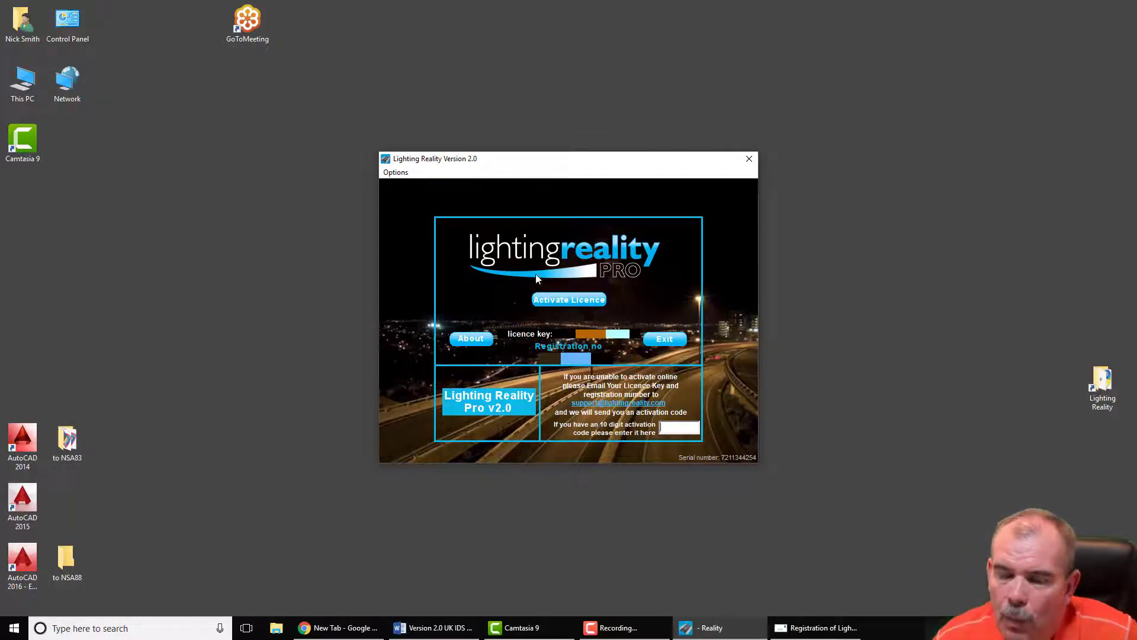
Step: Activate the full licence and launch Reality Roadway from the launcher
left_click(566, 303)
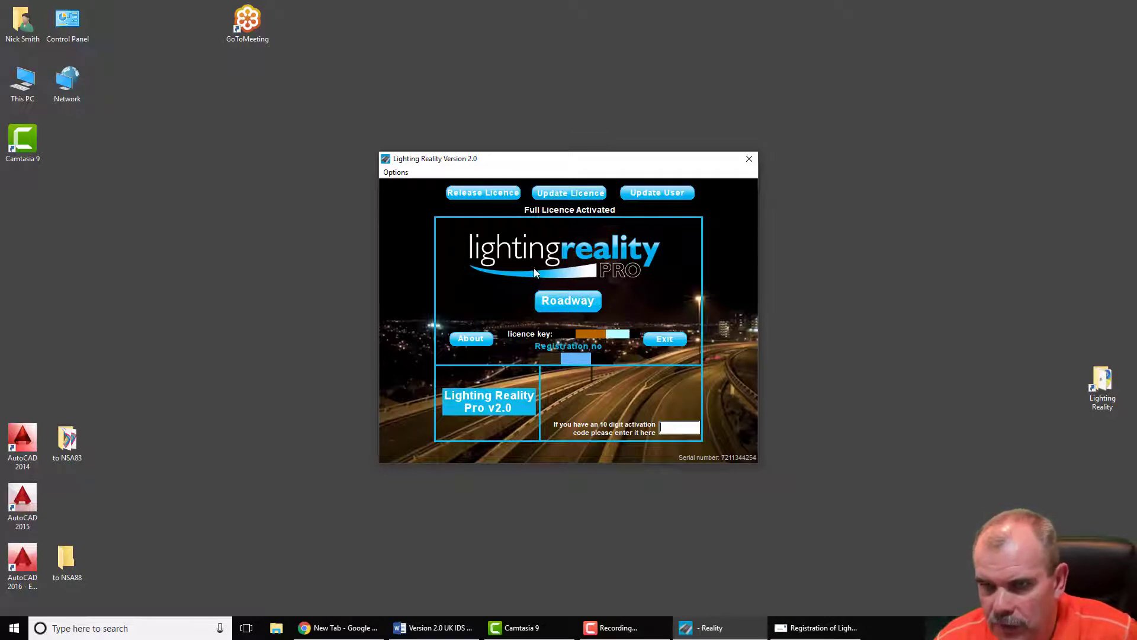
left_click(569, 305)
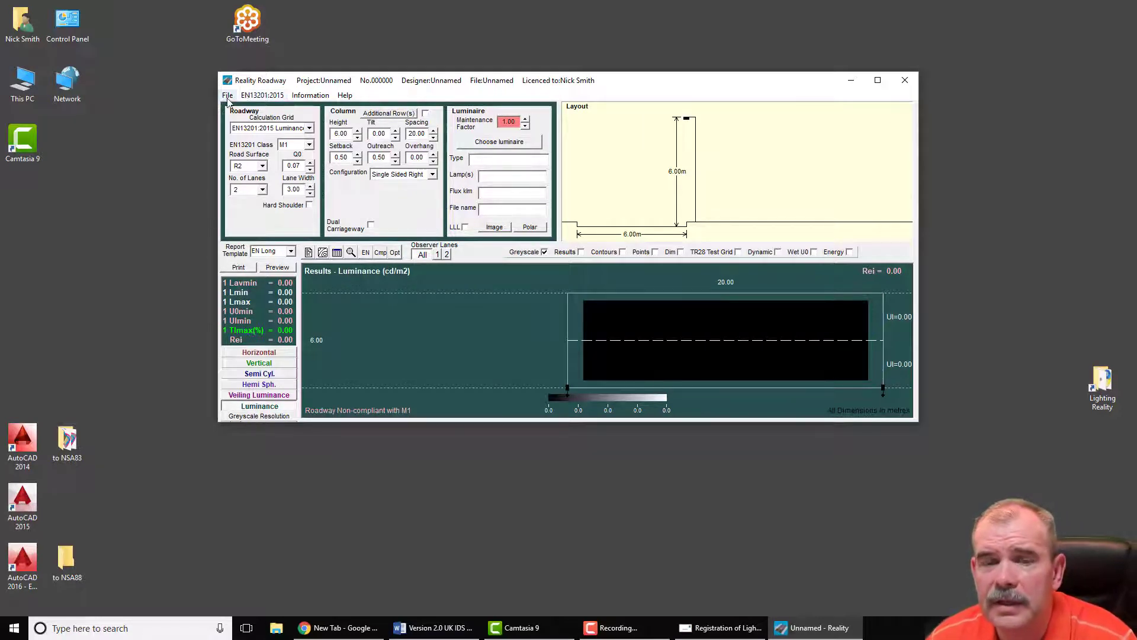
Step: In the default settings for new projects, enter the designer's name and maintenance factor 0.76
left_click(228, 96)
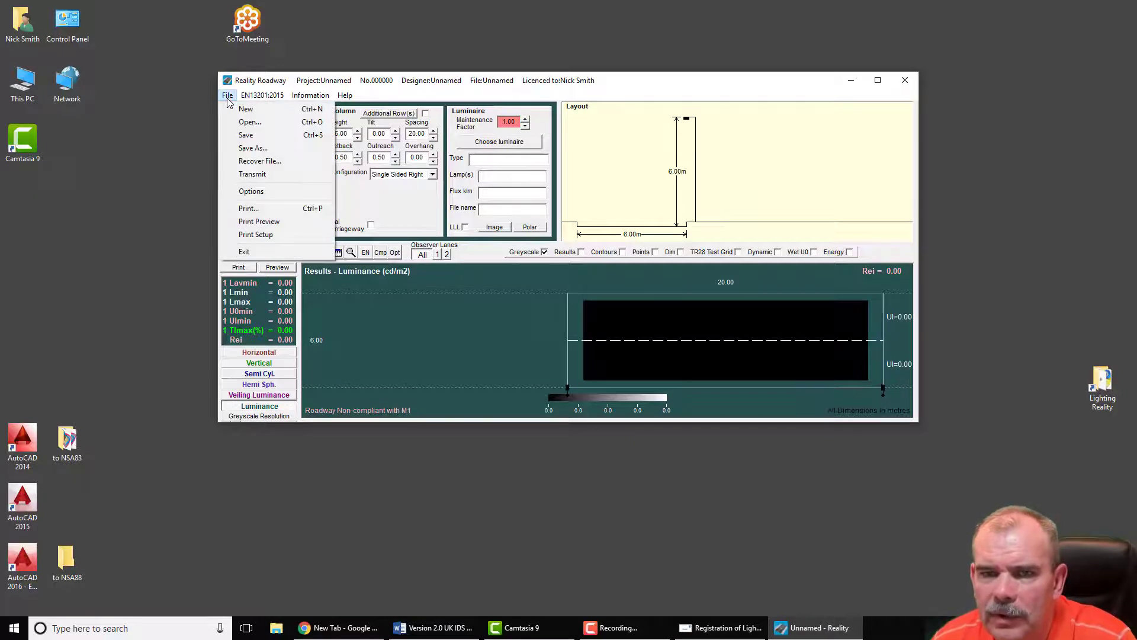
left_click(246, 194)
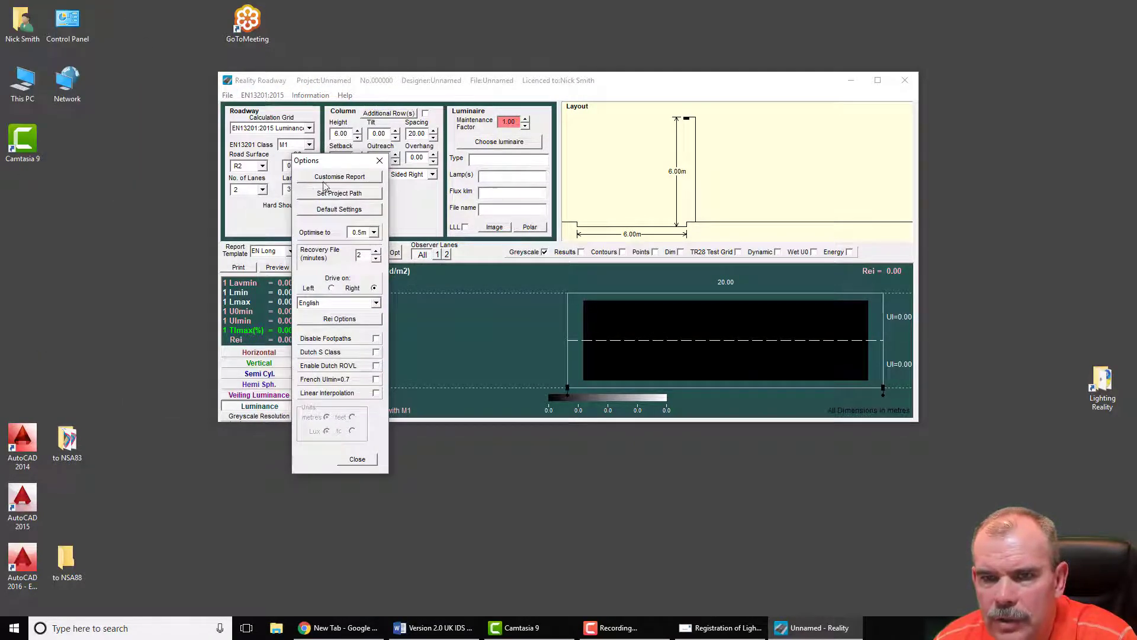
left_click(341, 210)
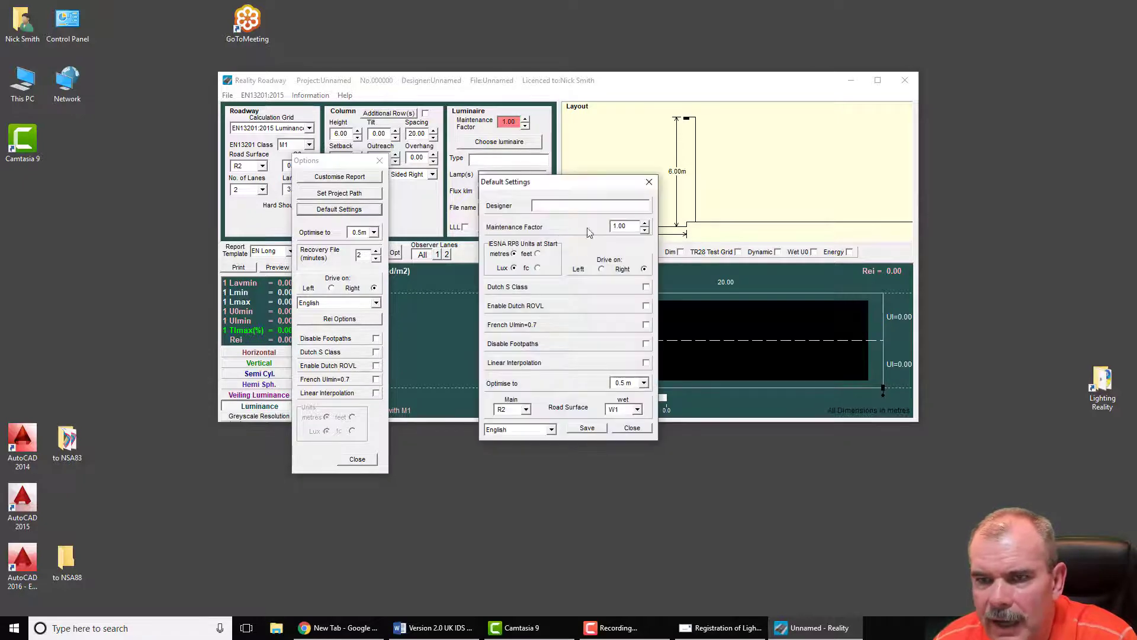
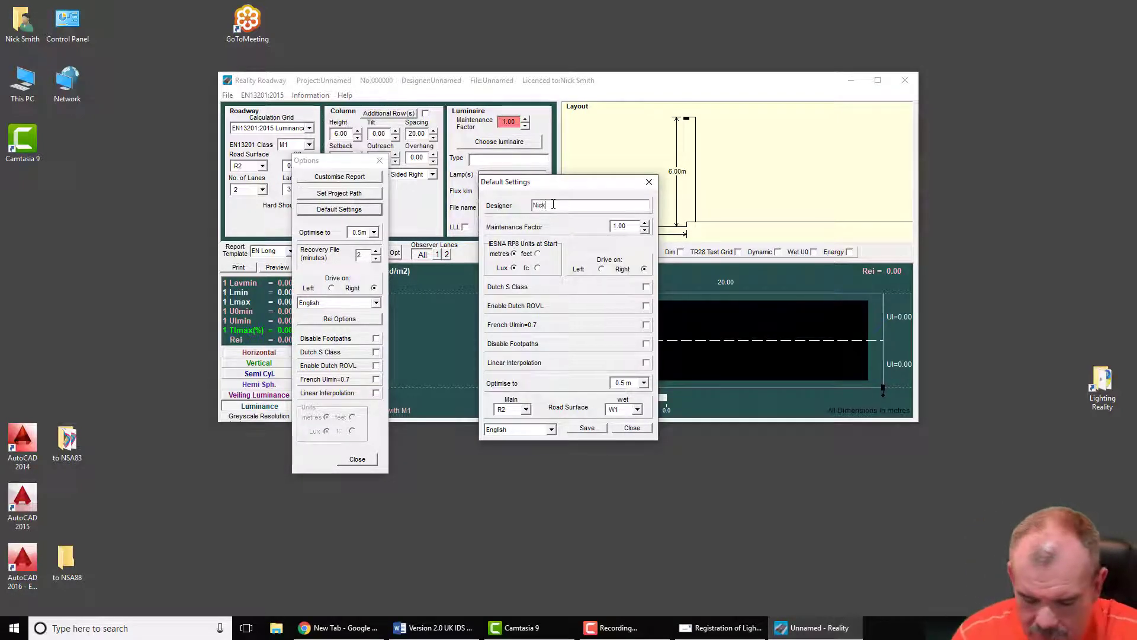
key("Tab")
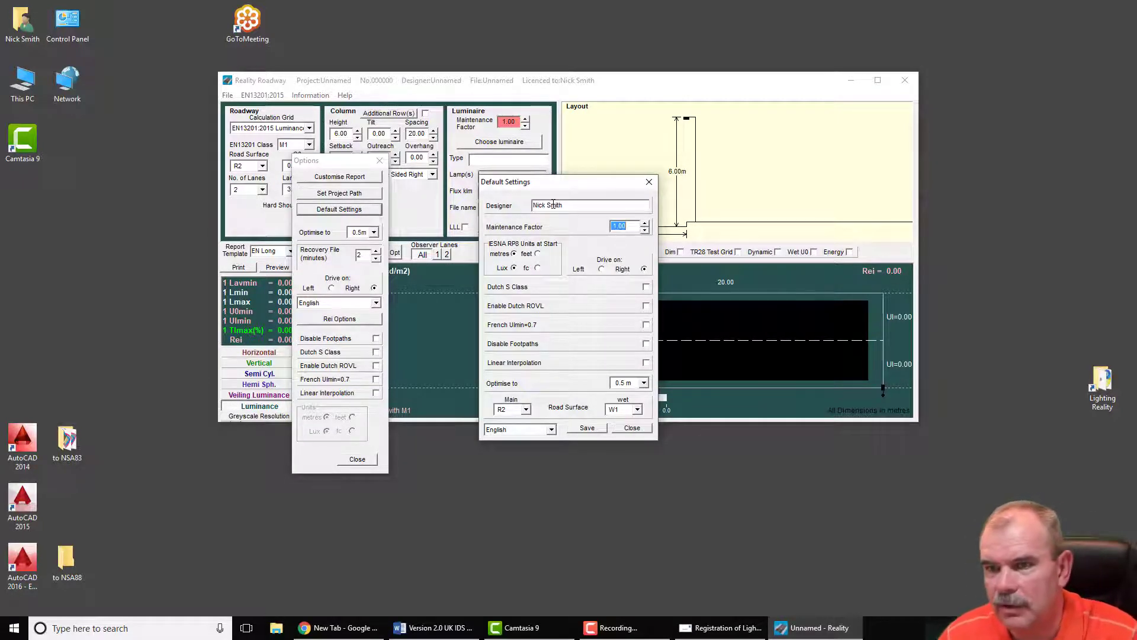
type("0.76")
key("Tab")
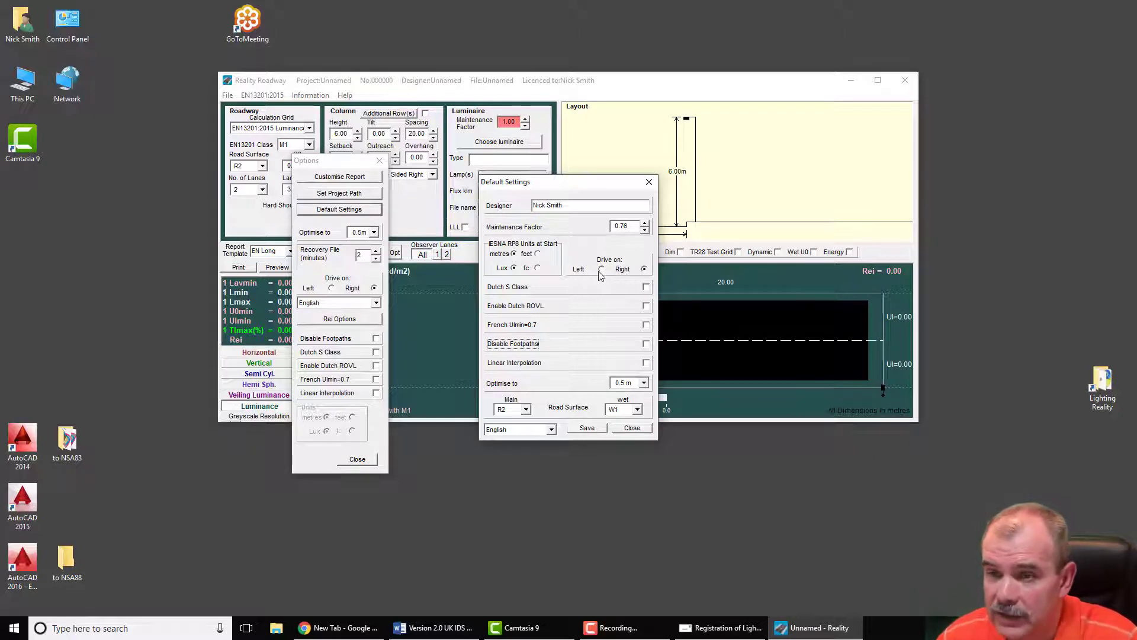
Step: Set drive on the left, 1.0 m optimisation, main surface C2 and wet surface W2, then save and close
left_click(601, 270)
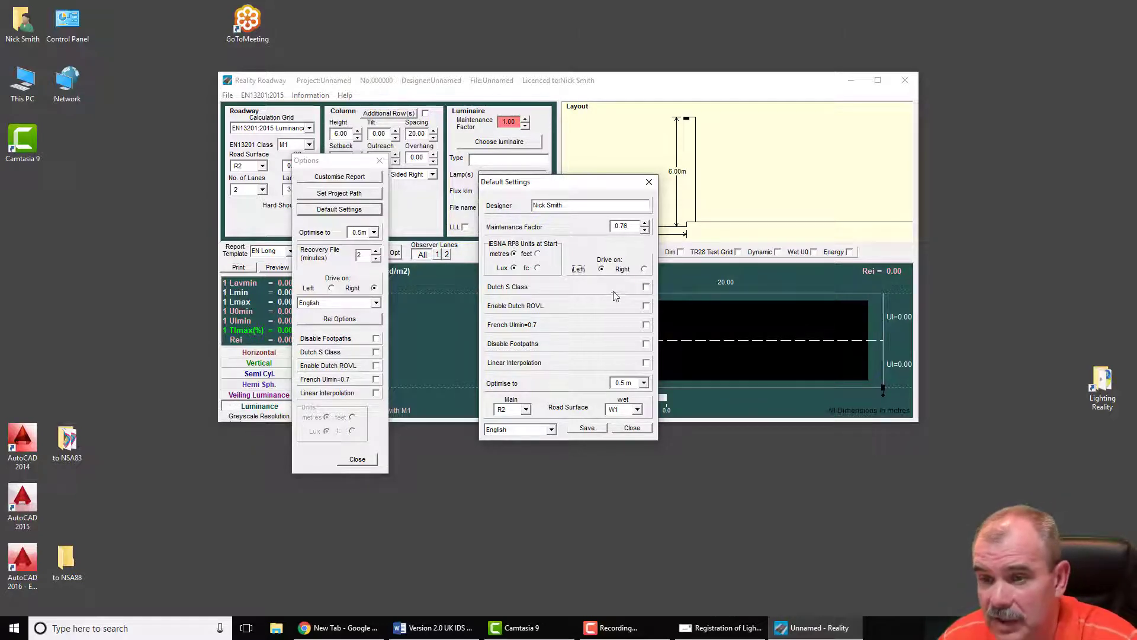
left_click(623, 384)
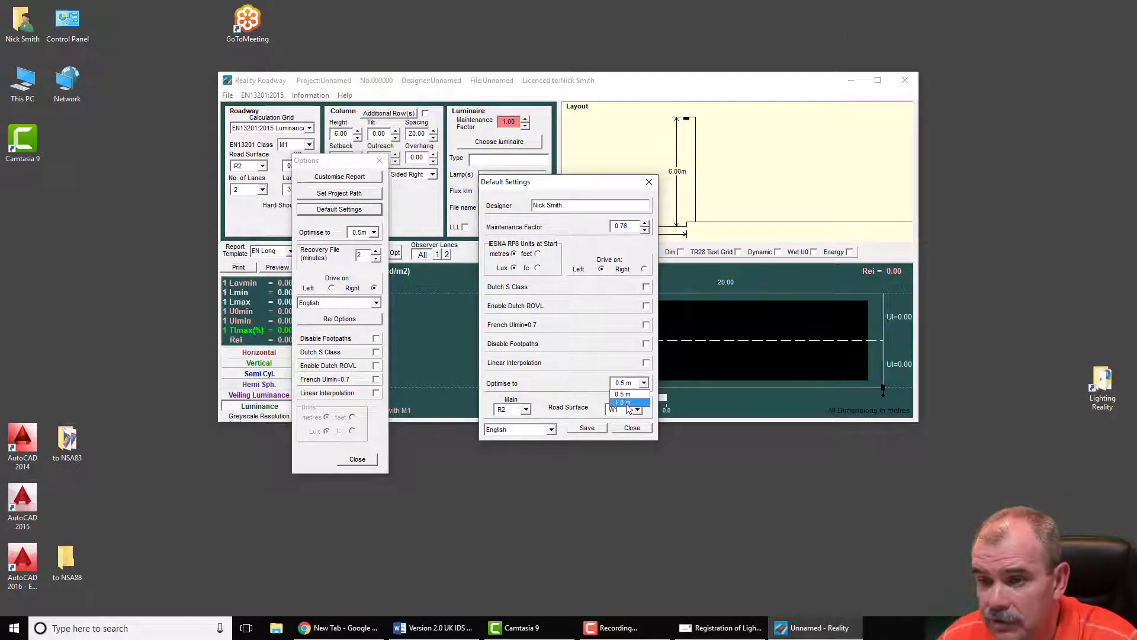
left_click(626, 403)
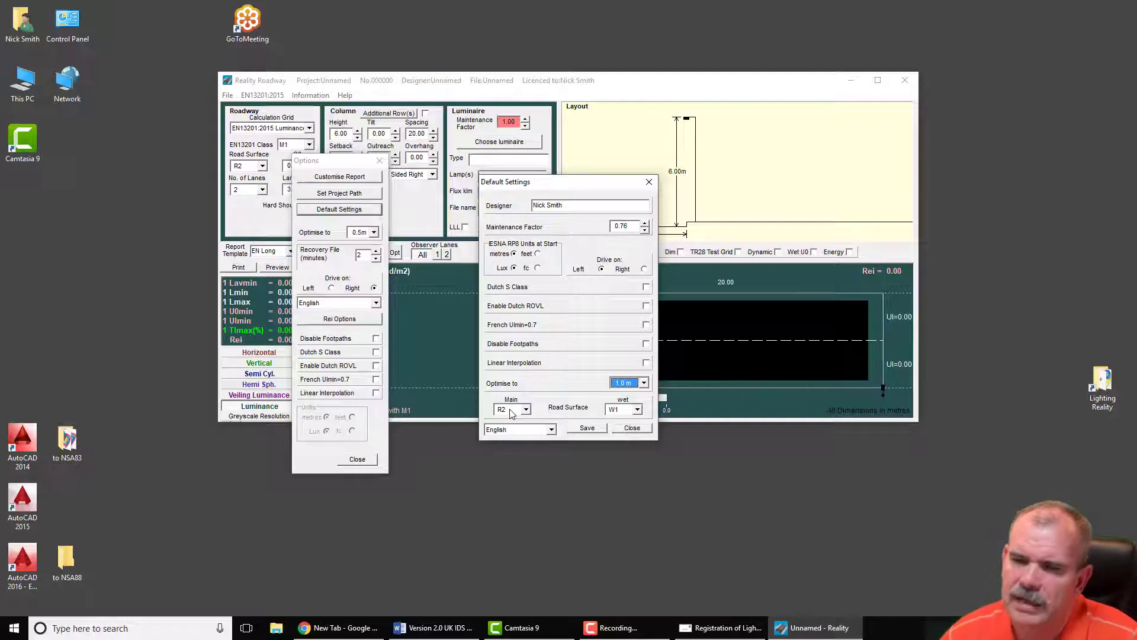
left_click(512, 411)
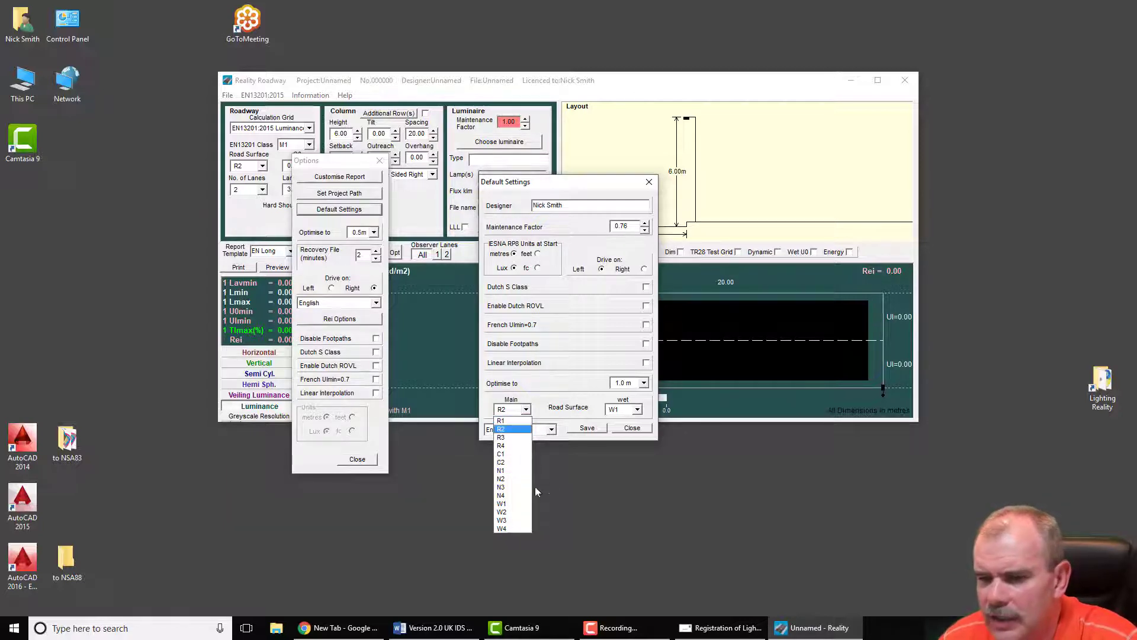
left_click(504, 462)
left_click(625, 410)
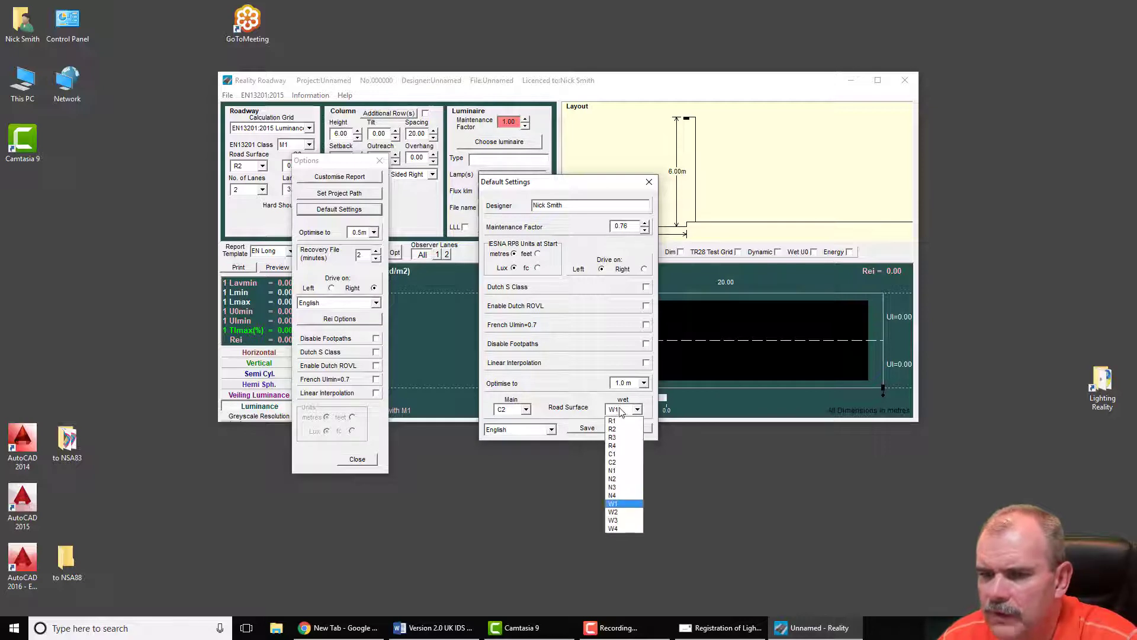
left_click(616, 512)
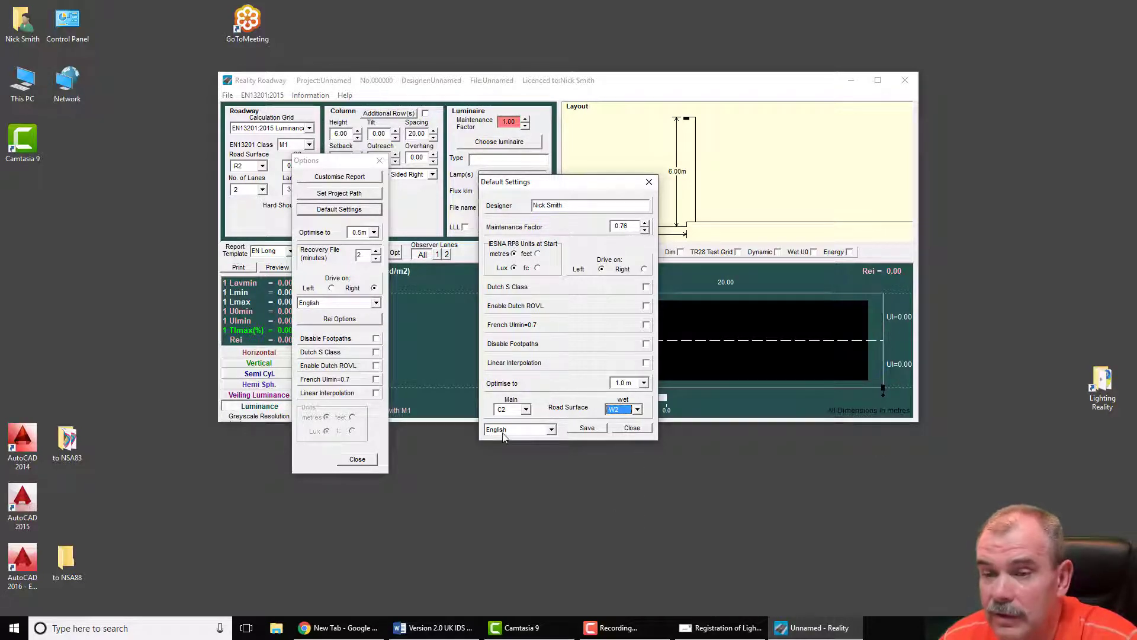
left_click(589, 427)
left_click(632, 429)
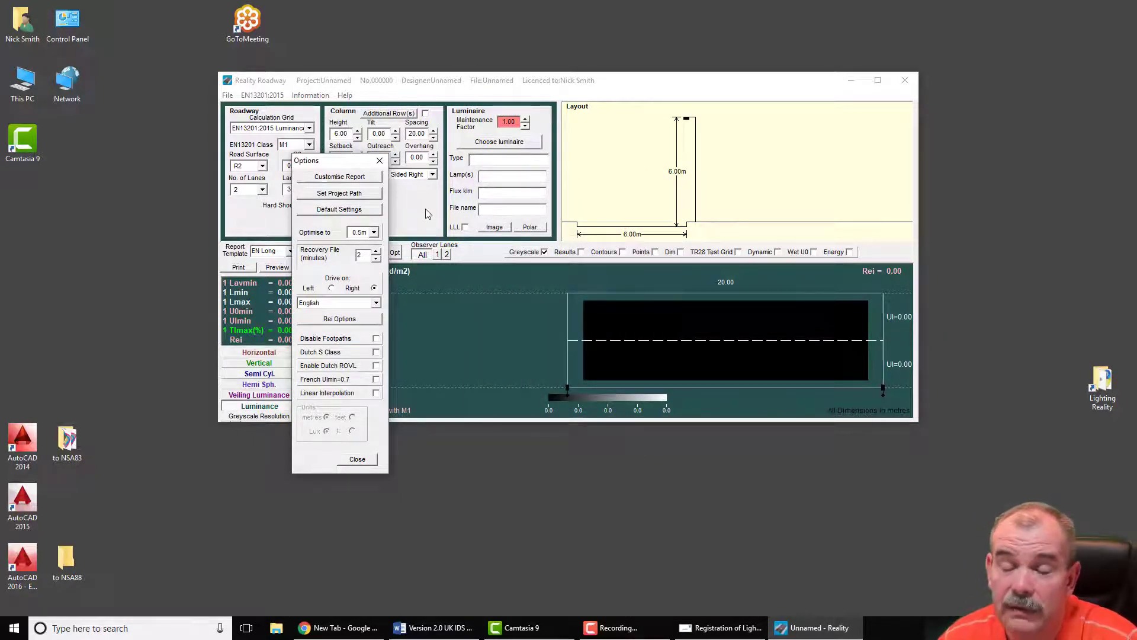
Step: Open Customise Report, select the prepared-by caption text, and browse for a logo without choosing one
left_click_drag(338, 161, 409, 114)
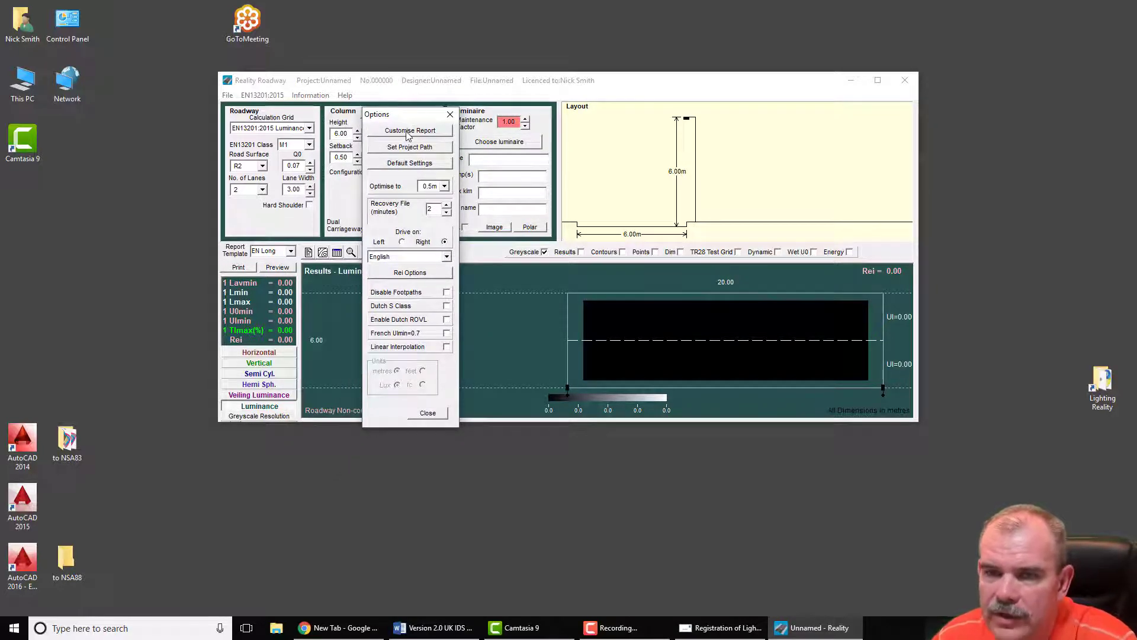
left_click(411, 132)
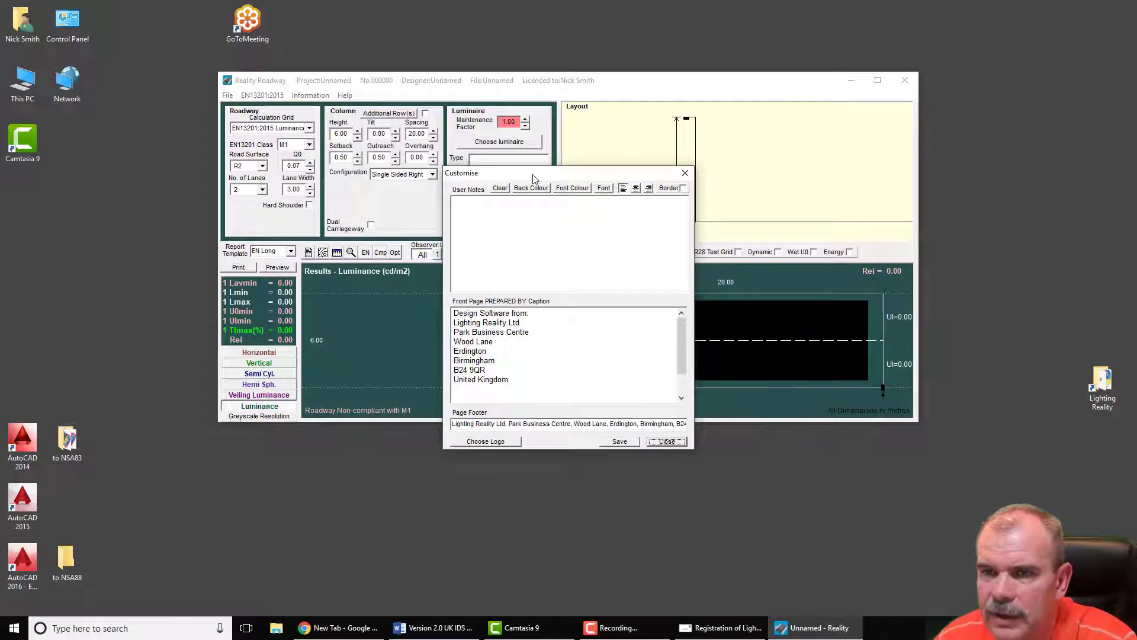
left_click_drag(533, 173, 462, 119)
left_click_drag(453, 325, 382, 256)
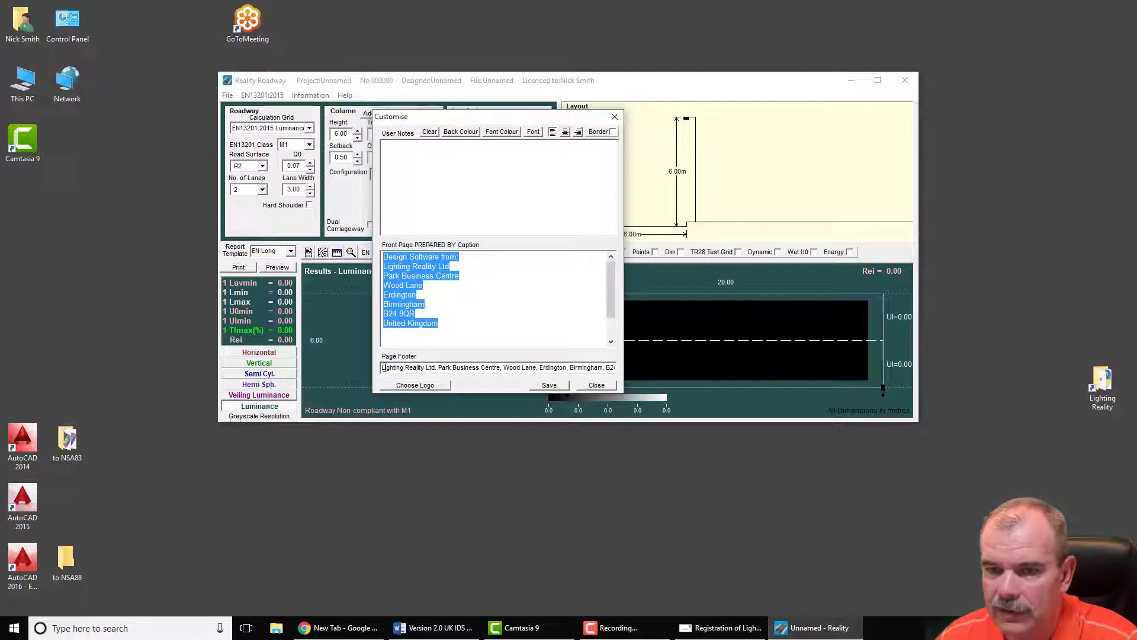
left_click(433, 386)
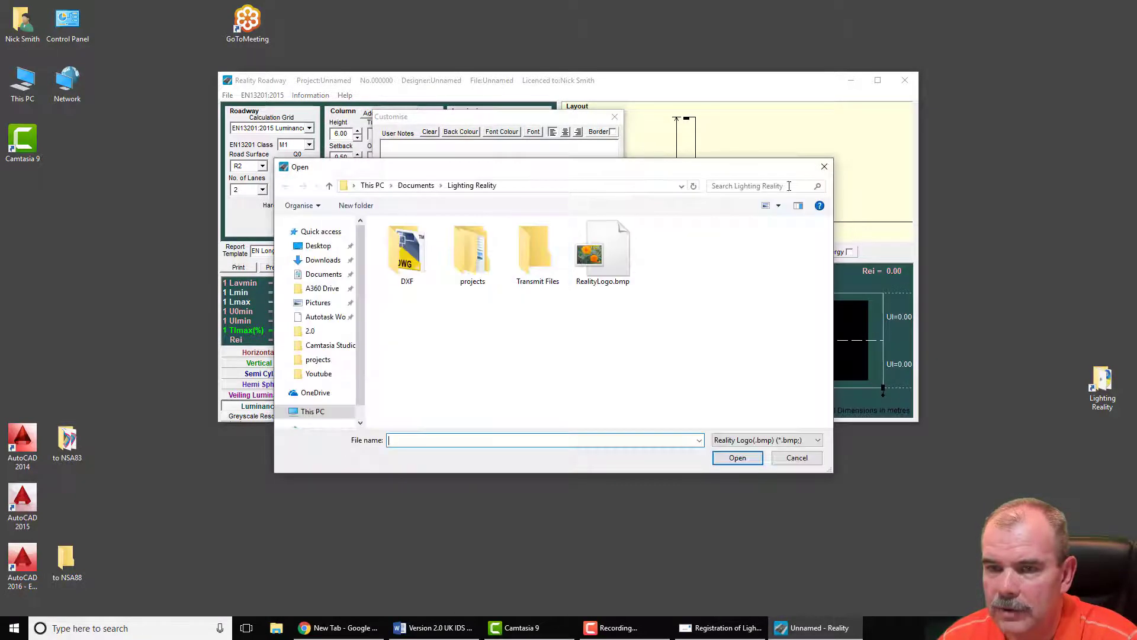
left_click(823, 166)
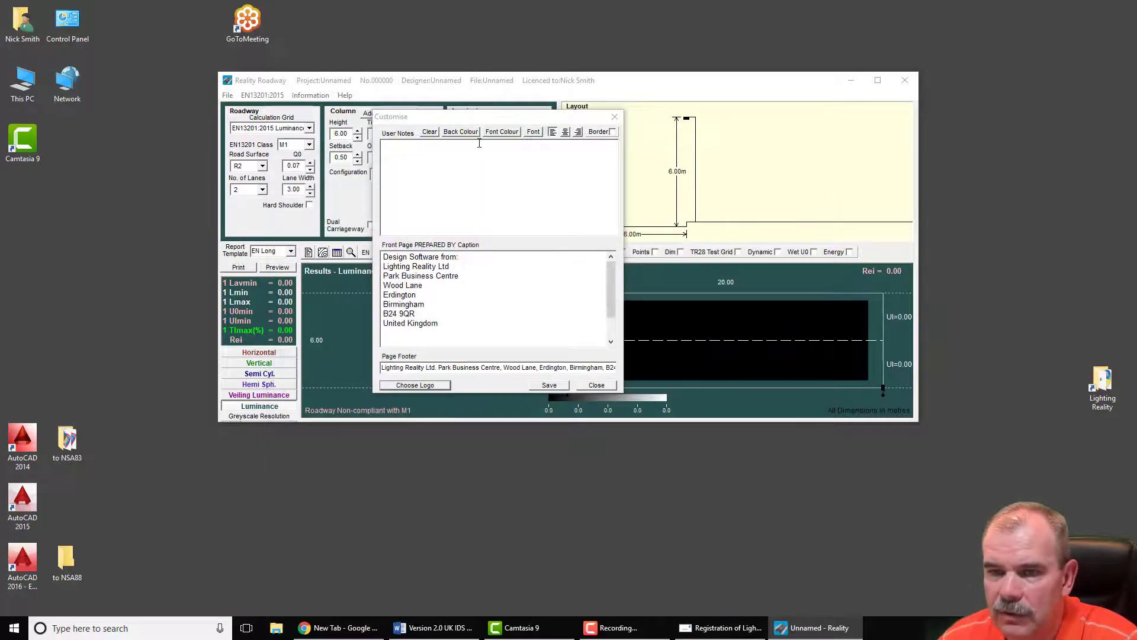
left_click_drag(483, 116, 512, 116)
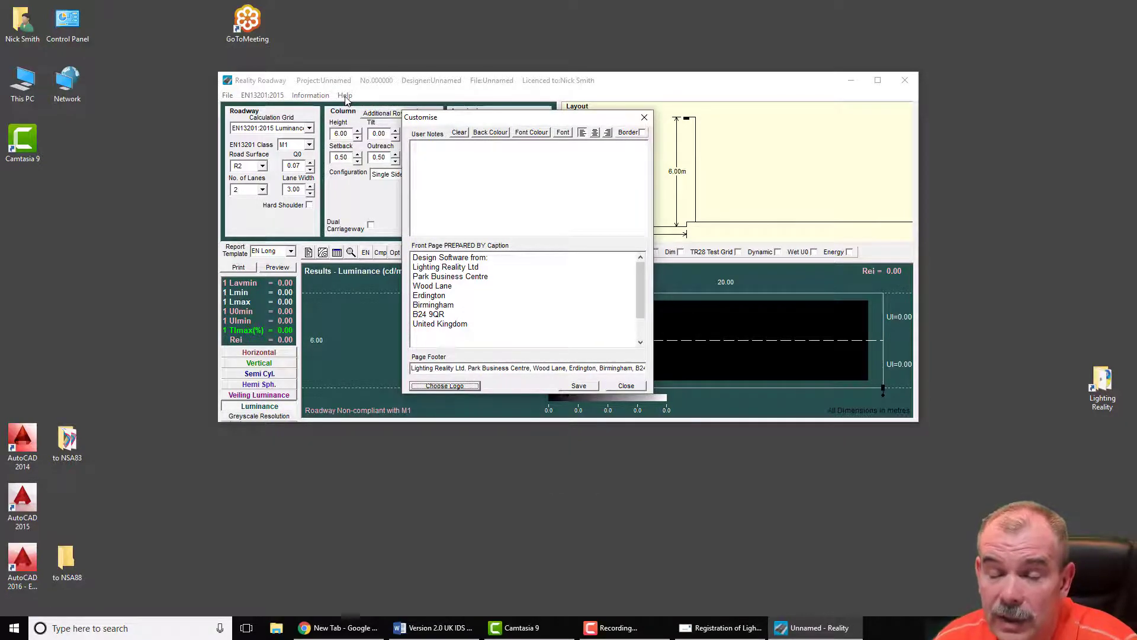
Step: Check the Help menu without choosing anything, select all of the prepared-by caption, and close the Customise window
left_click(346, 96)
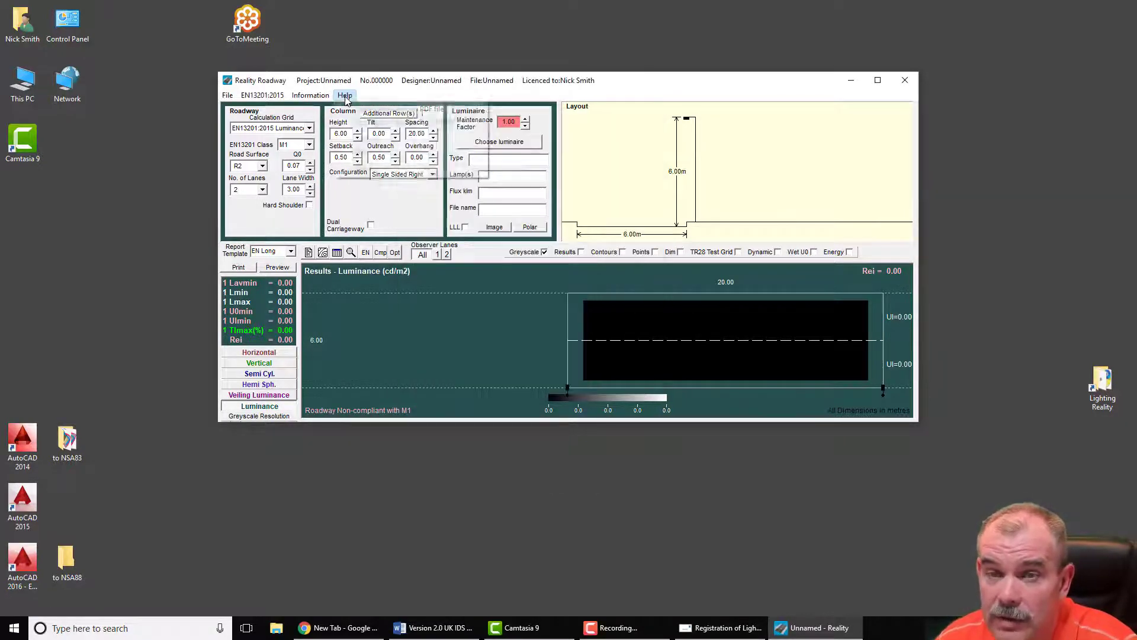
left_click(386, 87)
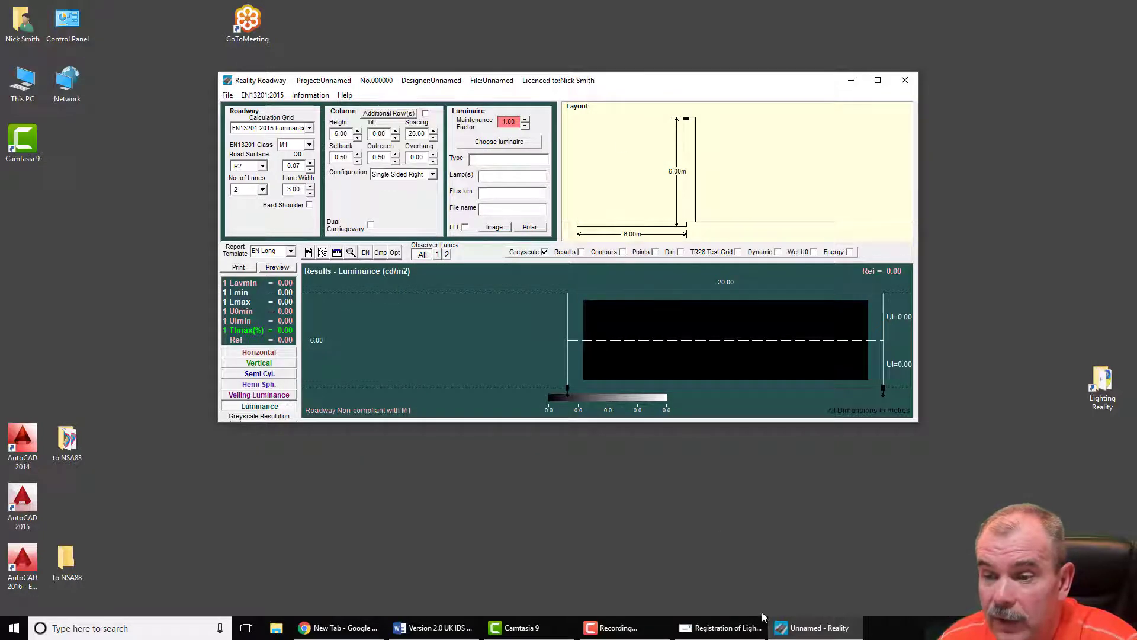
left_click_drag(611, 89, 595, 173)
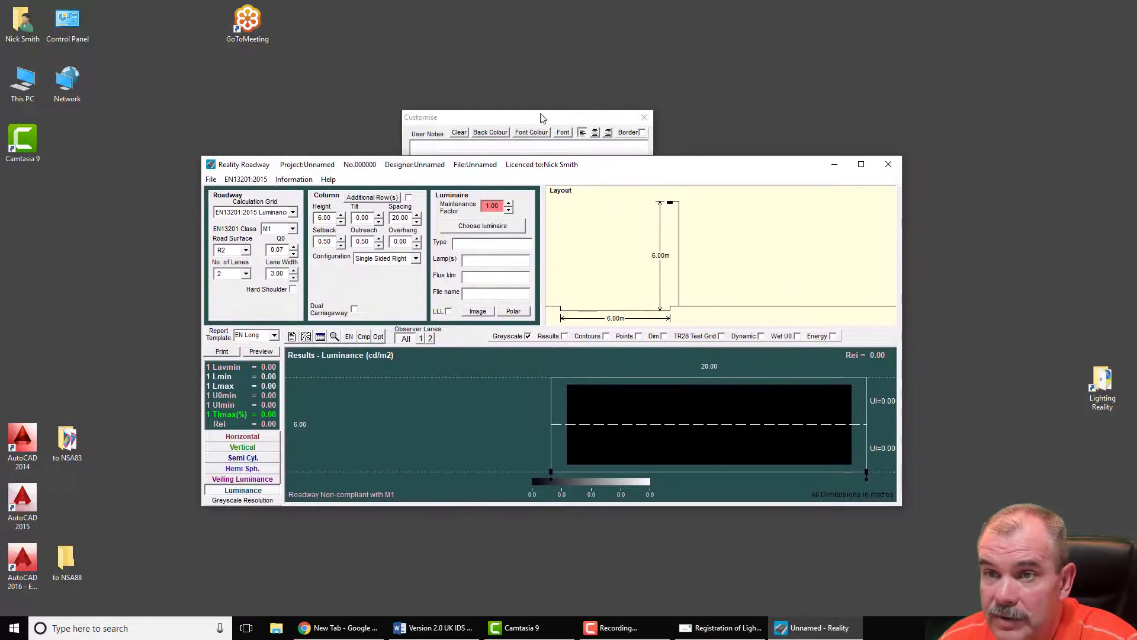
left_click_drag(541, 114, 471, 206)
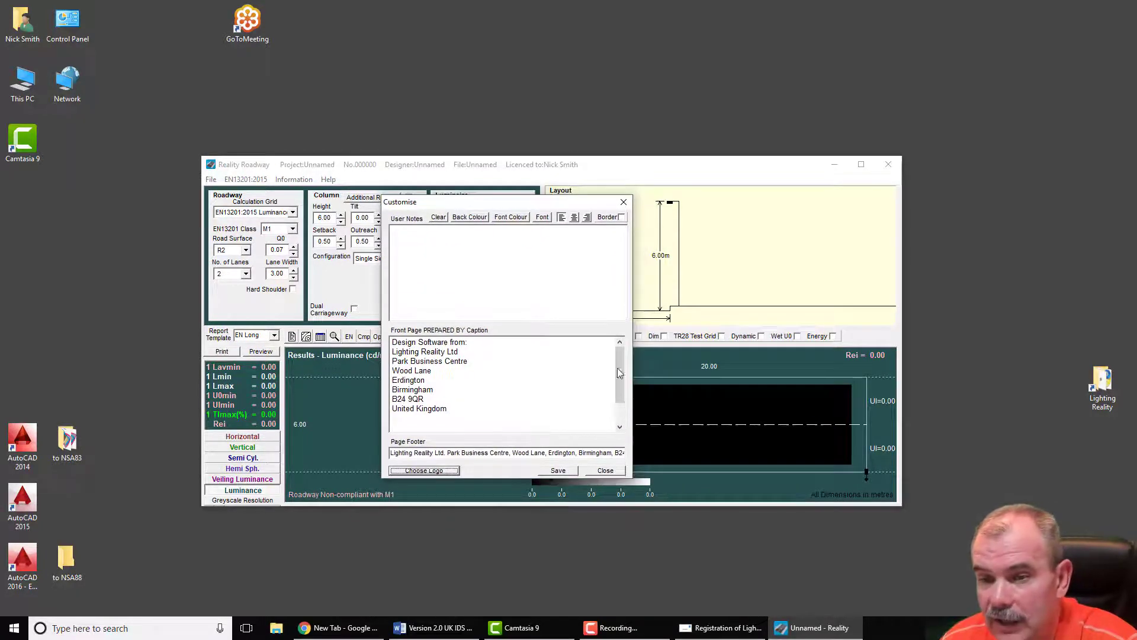
left_click(464, 419)
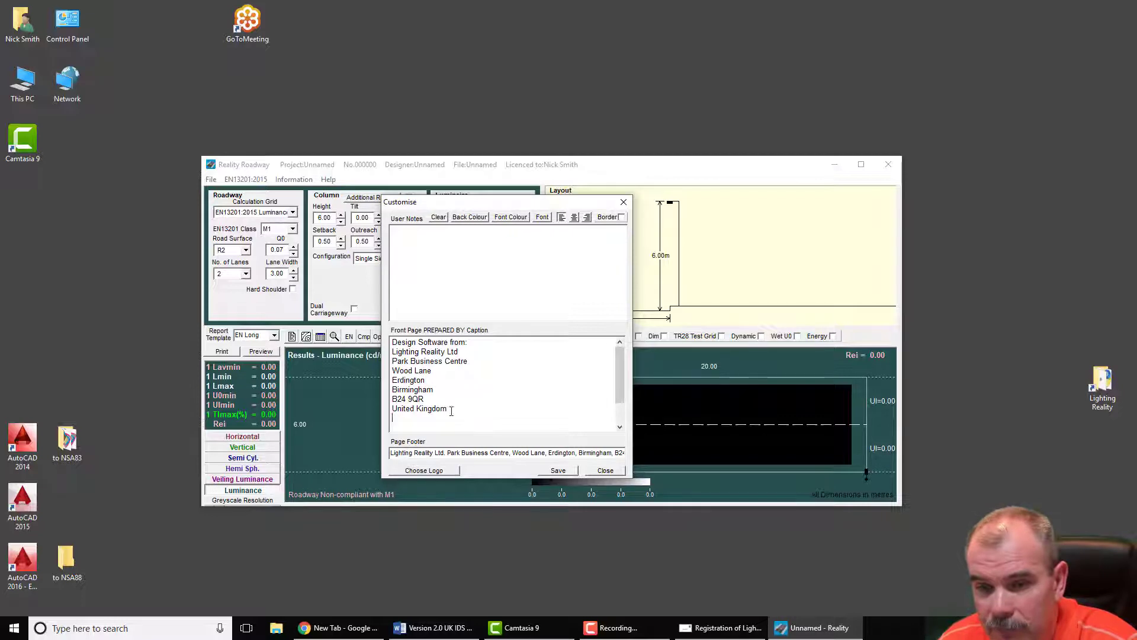
key("ctrl+a")
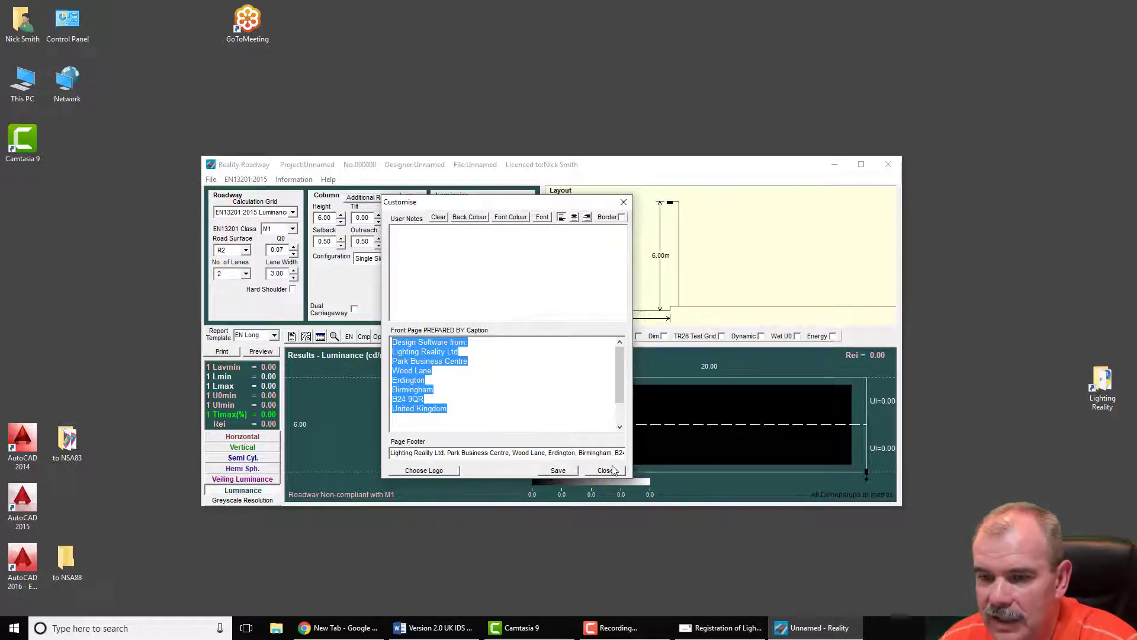
left_click(605, 471)
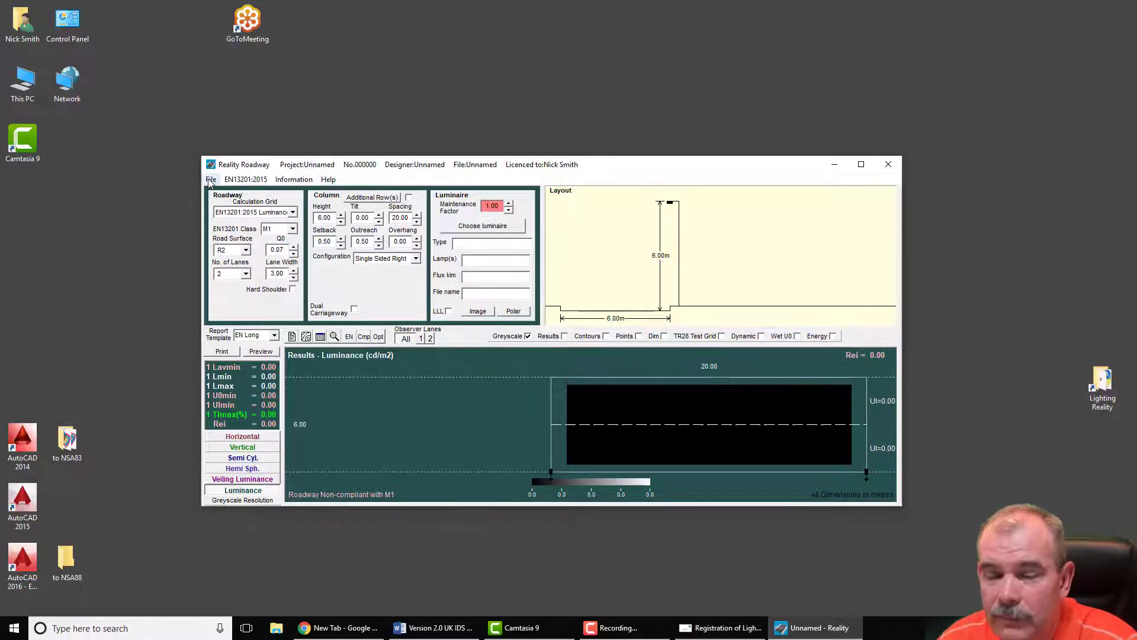